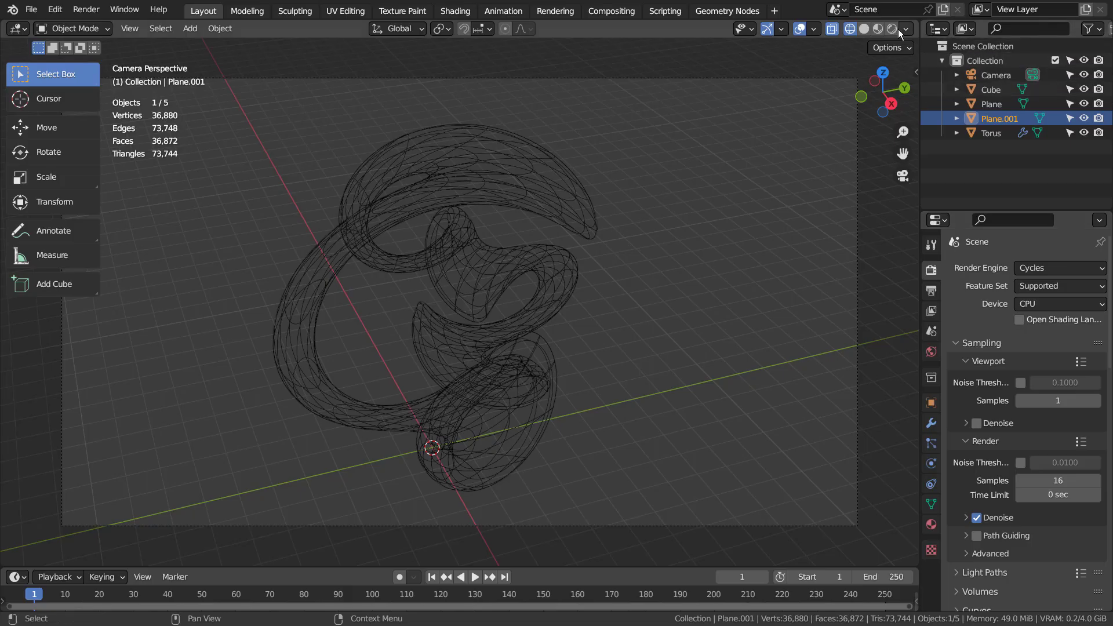
# Orbit out of Camera Perspective and zoom out to see the wireframe sculpture and its room
pyautogui.moveTo(785, 180); pyautogui.dragTo(689, 190, button='middle')
pyautogui.scroll(-5, 690, 189)
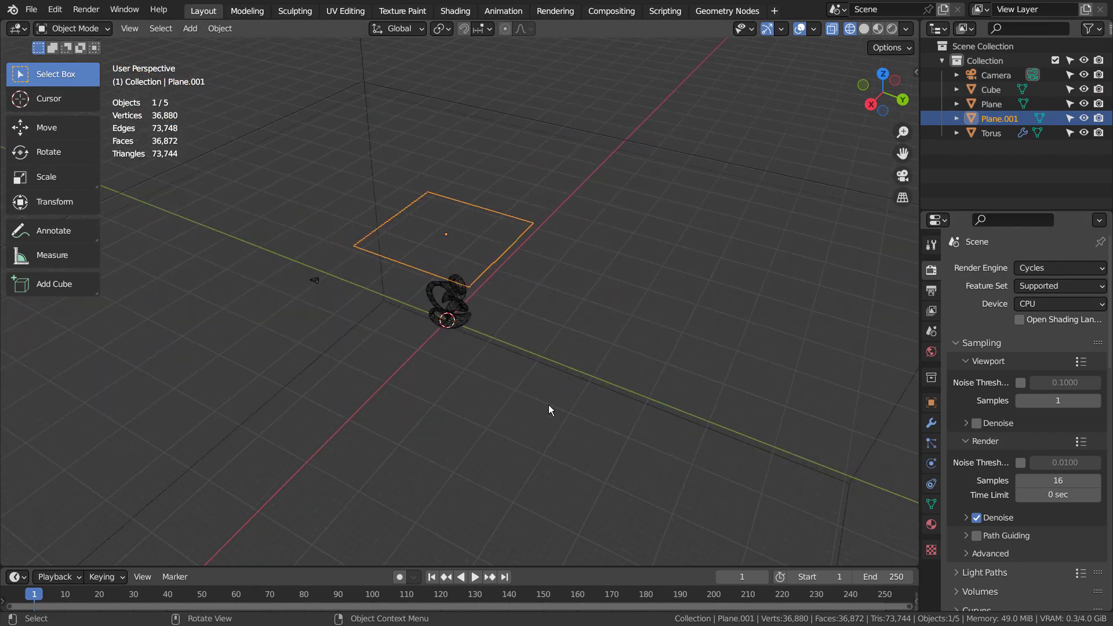
pyautogui.click(371, 182)
pyautogui.press('KP_Decimal')
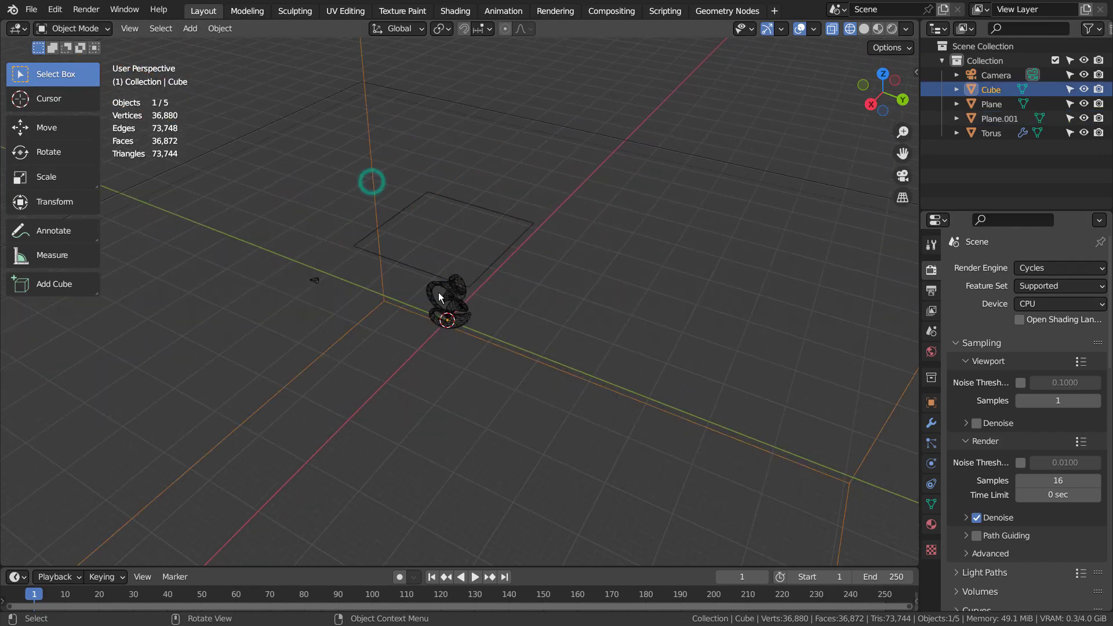
pyautogui.moveTo(516, 384); pyautogui.dragTo(493, 422, button='middle')
pyautogui.click(462, 392)
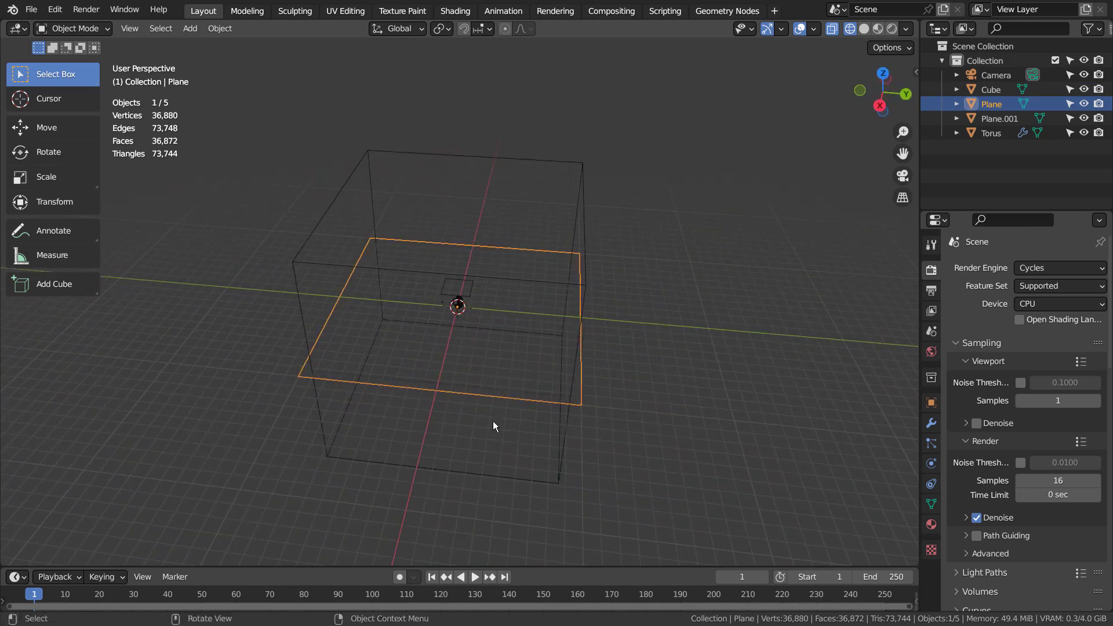
pyautogui.click(470, 292)
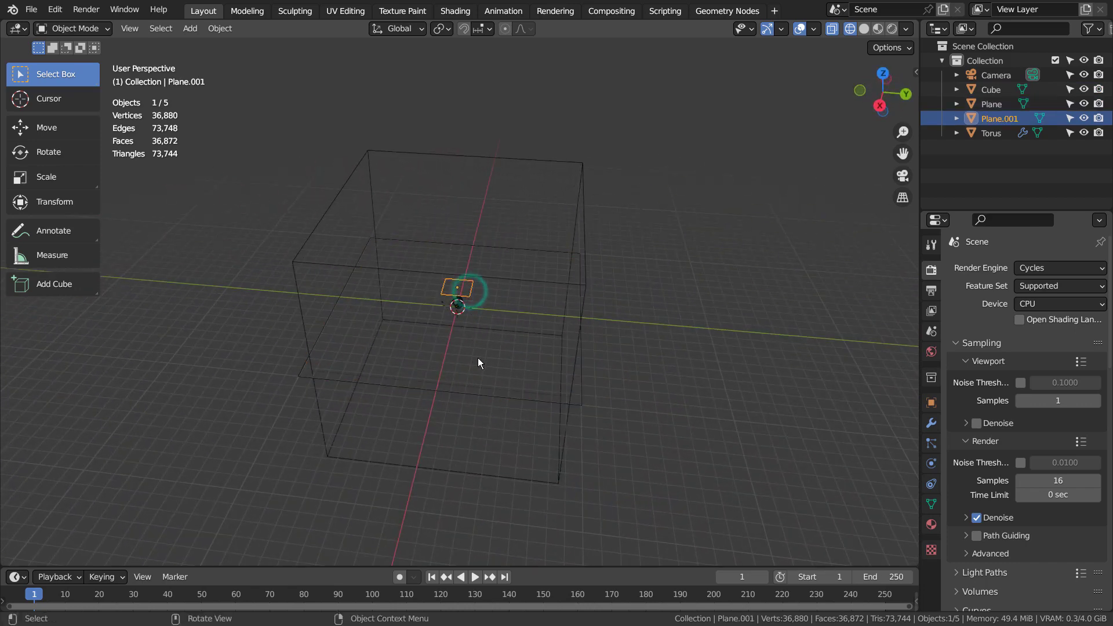
pyautogui.scroll(5, 478, 357)
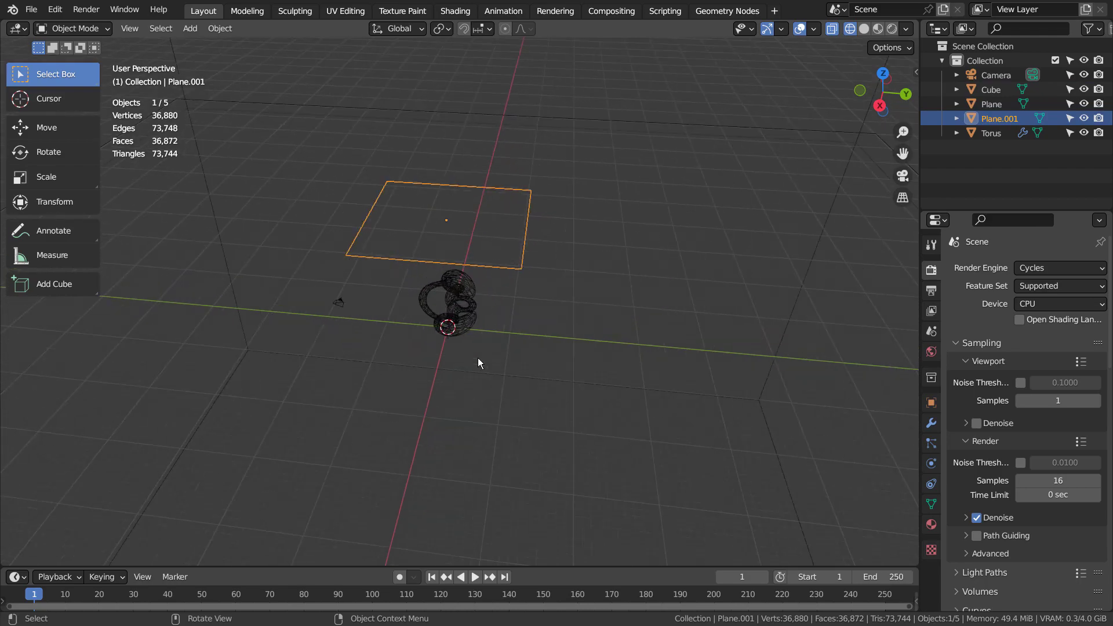
pyautogui.moveTo(478, 357); pyautogui.dragTo(641, 328, button='middle')
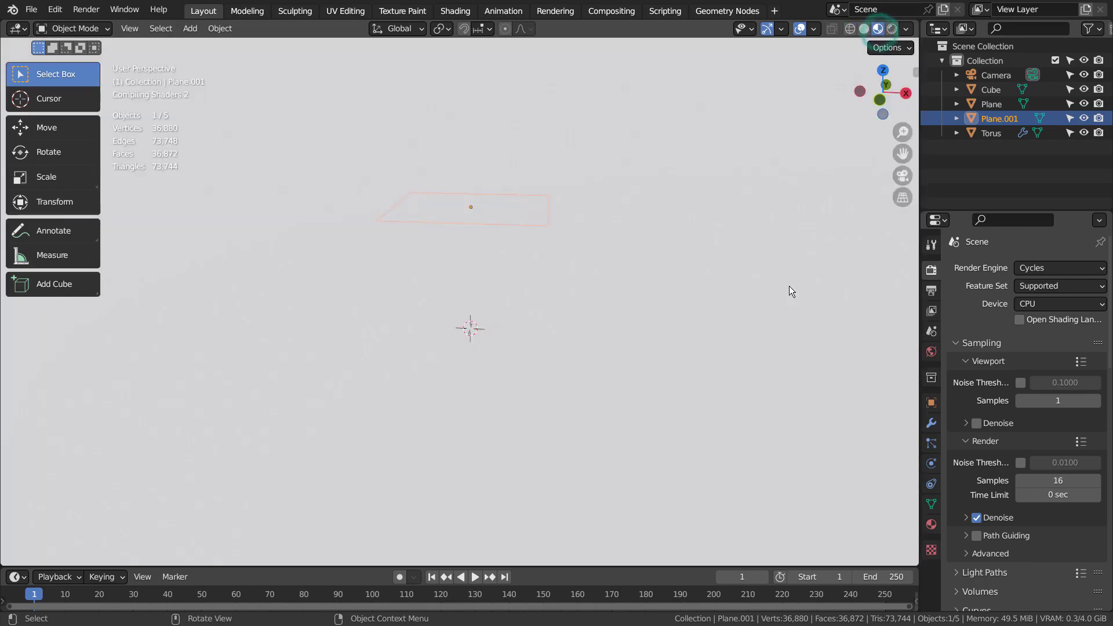
# Switch to Material Preview, orbit and zoom around the green-blue glass torus, then view through the camera
pyautogui.click(877, 28)
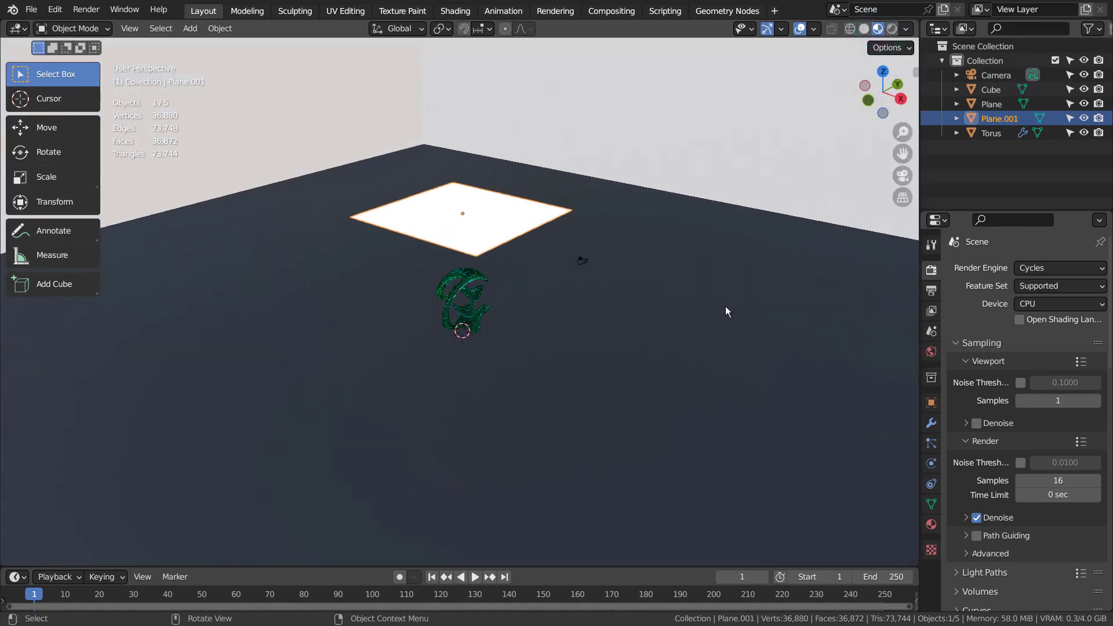
pyautogui.scroll(3, 725, 306)
pyautogui.moveTo(725, 306)
pyautogui.mouseDown(button='middle')
pyautogui.moveTo(784, 316)
pyautogui.moveTo(734, 326)
pyautogui.moveTo(681, 319)
pyautogui.moveTo(595, 272)
pyautogui.moveTo(828, 273)
pyautogui.mouseUp(button='middle')
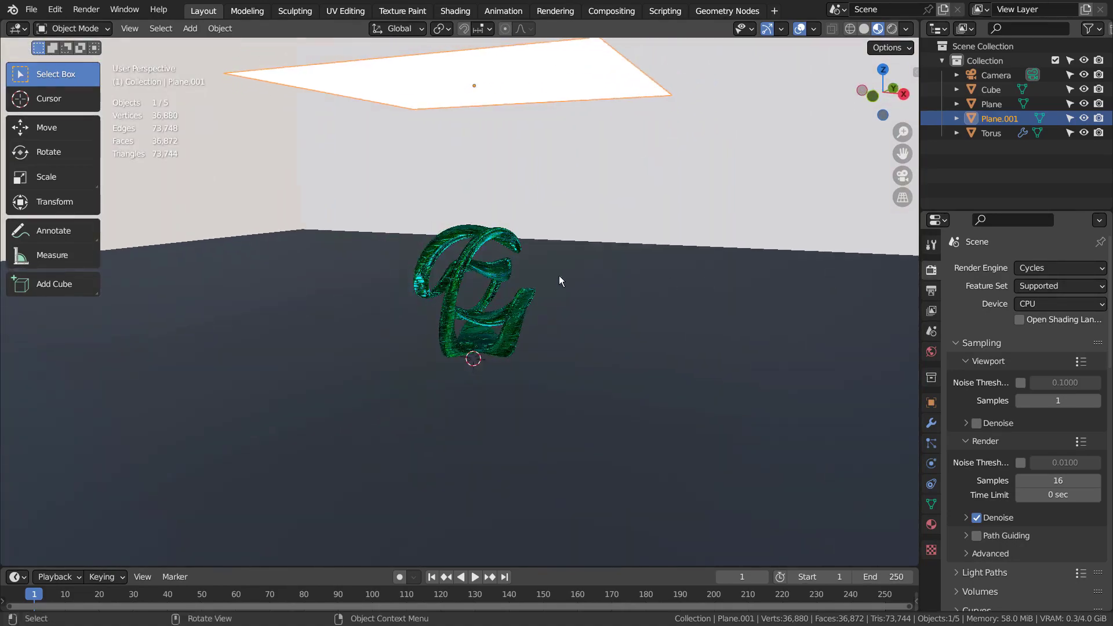
pyautogui.scroll(6, 559, 276)
pyautogui.moveTo(668, 293)
pyautogui.mouseDown(button='middle')
pyautogui.moveTo(589, 303)
pyautogui.moveTo(489, 294)
pyautogui.moveTo(676, 278)
pyautogui.mouseUp(button='middle')
pyautogui.scroll(-10, 677, 284)
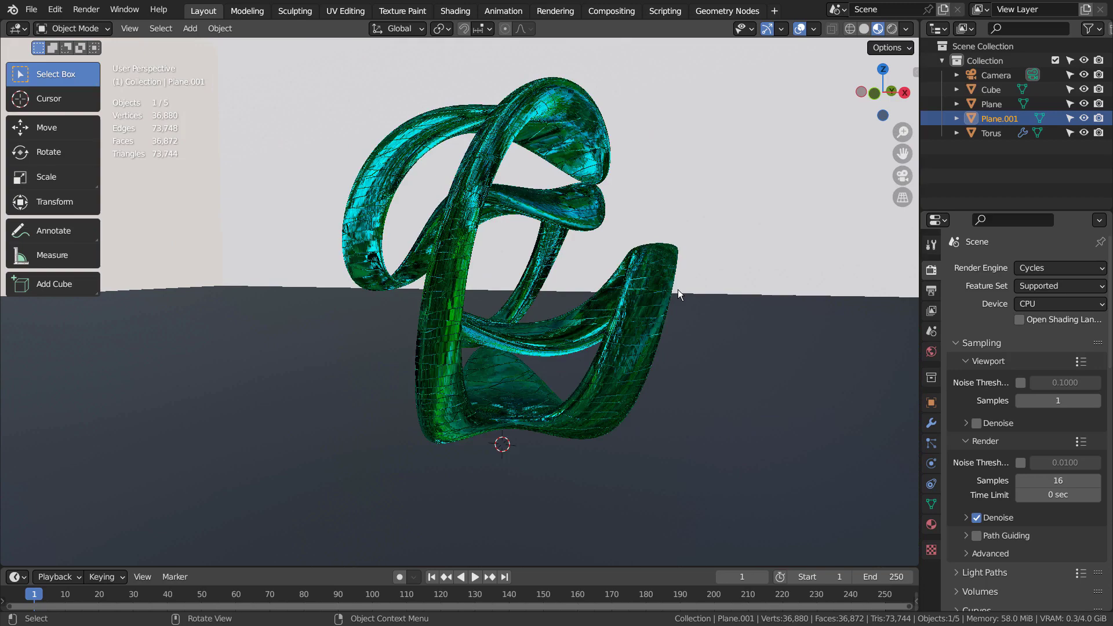
pyautogui.press('KP_0')
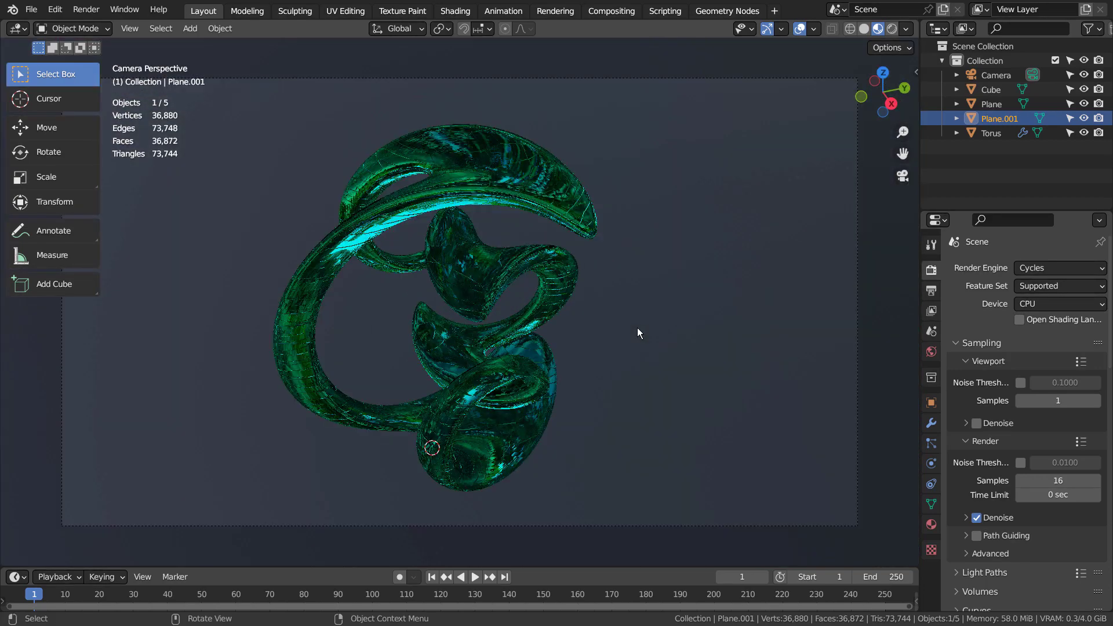
# Check the Rendered Cycles preview, return to Solid shading, and orbit out of the camera view
pyautogui.click(891, 29)
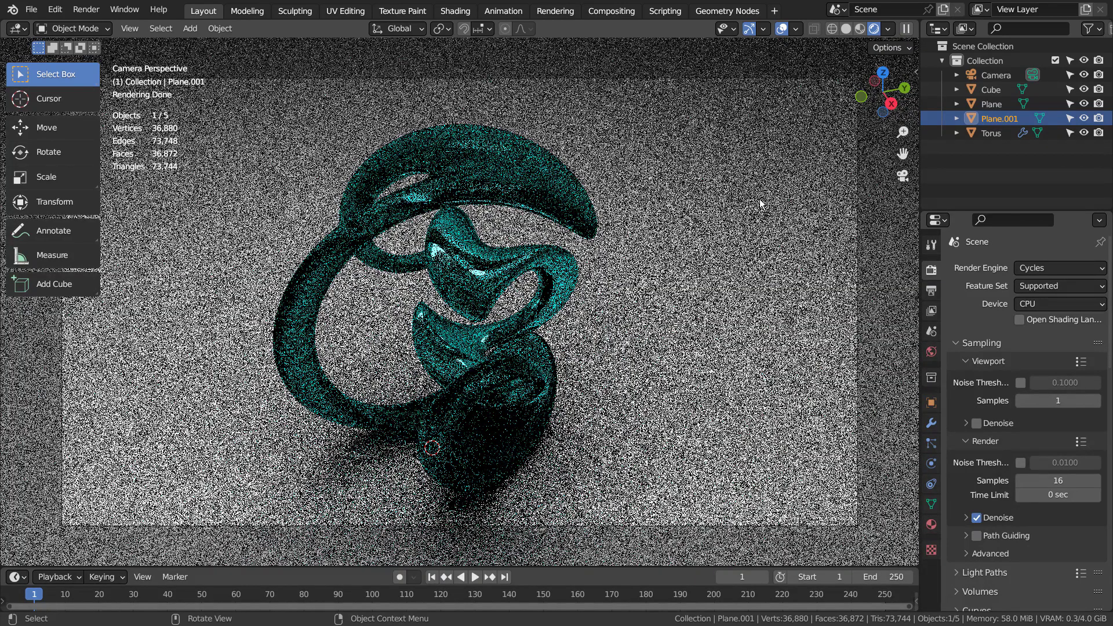
pyautogui.click(847, 29)
pyautogui.moveTo(718, 409); pyautogui.dragTo(685, 352, button='middle')
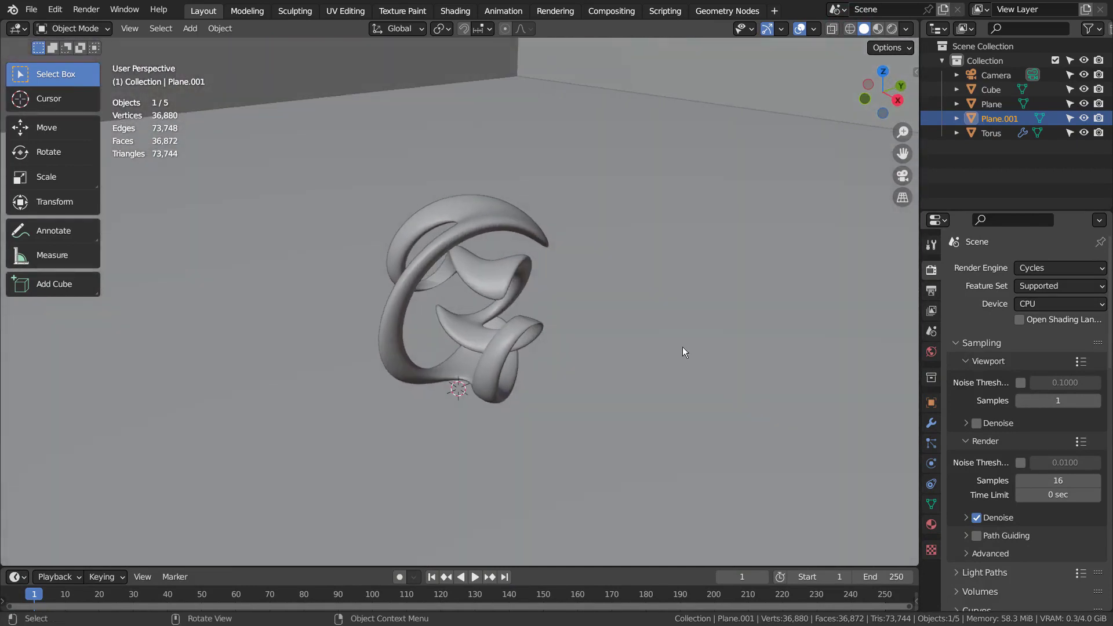
# Select the Torus and show its Subdivision and three SimpleDeform modifiers in a maximized Properties editor
pyautogui.click(506, 227)
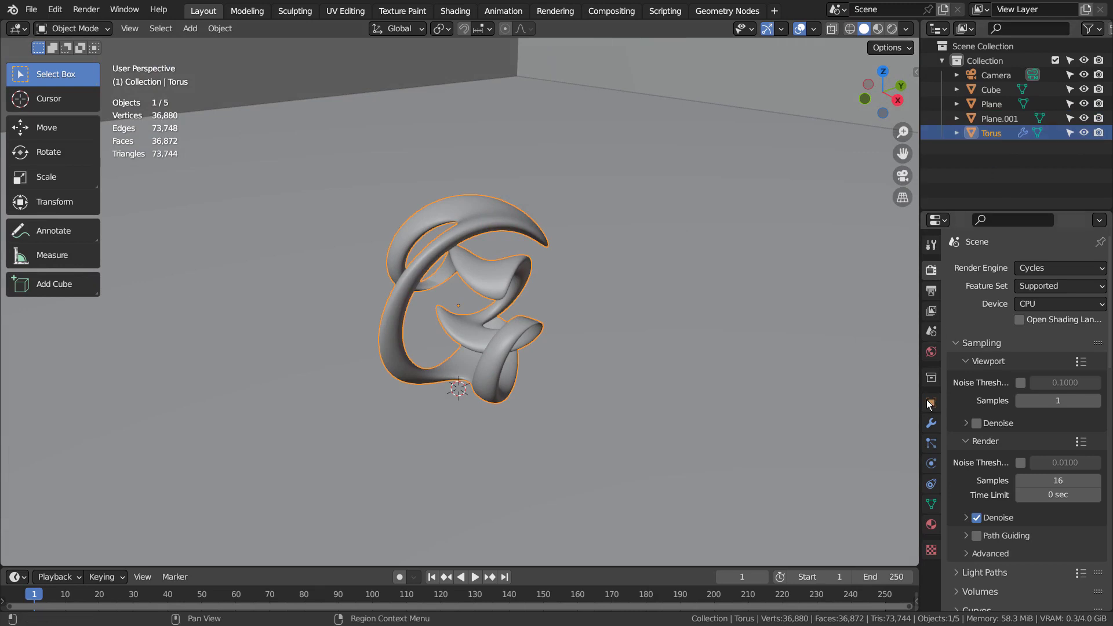
pyautogui.click(931, 424)
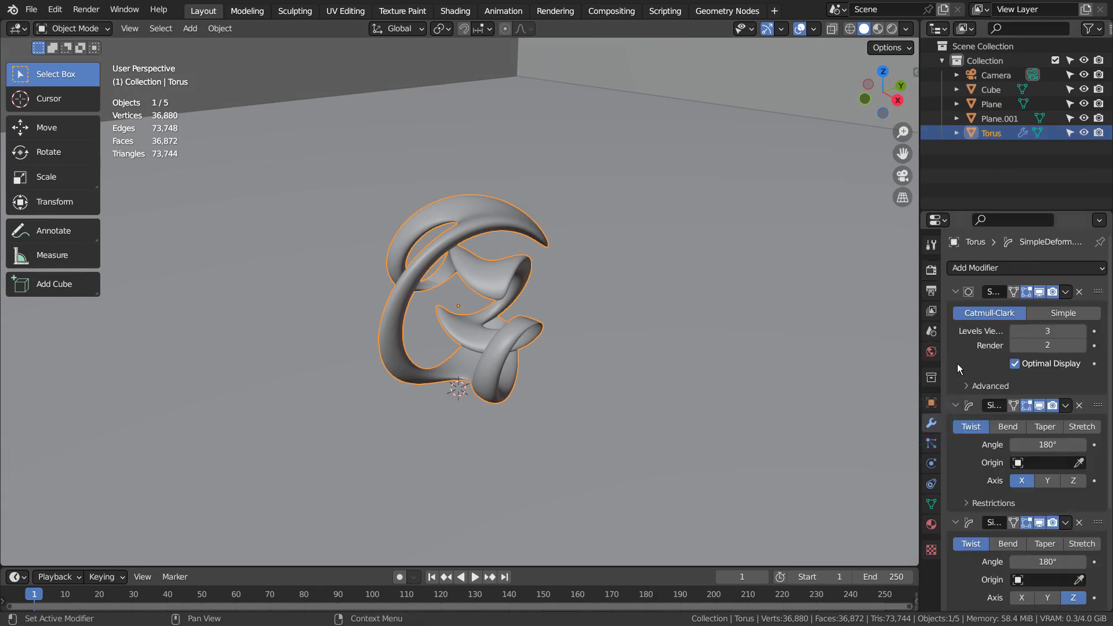
pyautogui.hotkey('ctrl', 'space')
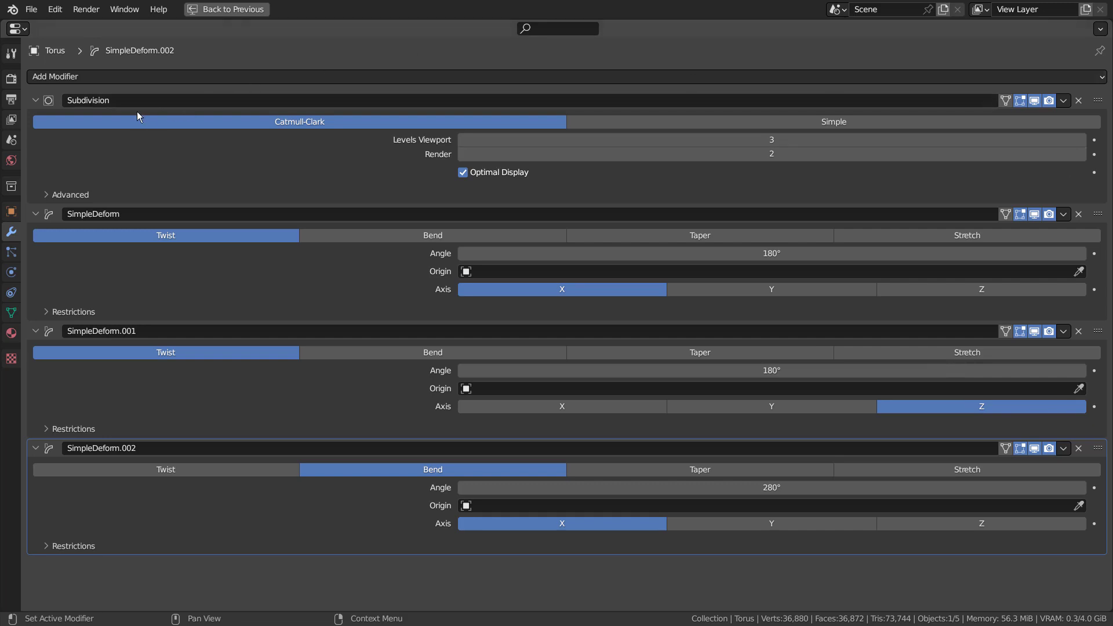
# Collapse the Subdivision and three SimpleDeform panels, then restore the normal Layout screen
pyautogui.moveTo(37, 99); pyautogui.dragTo(36, 158)
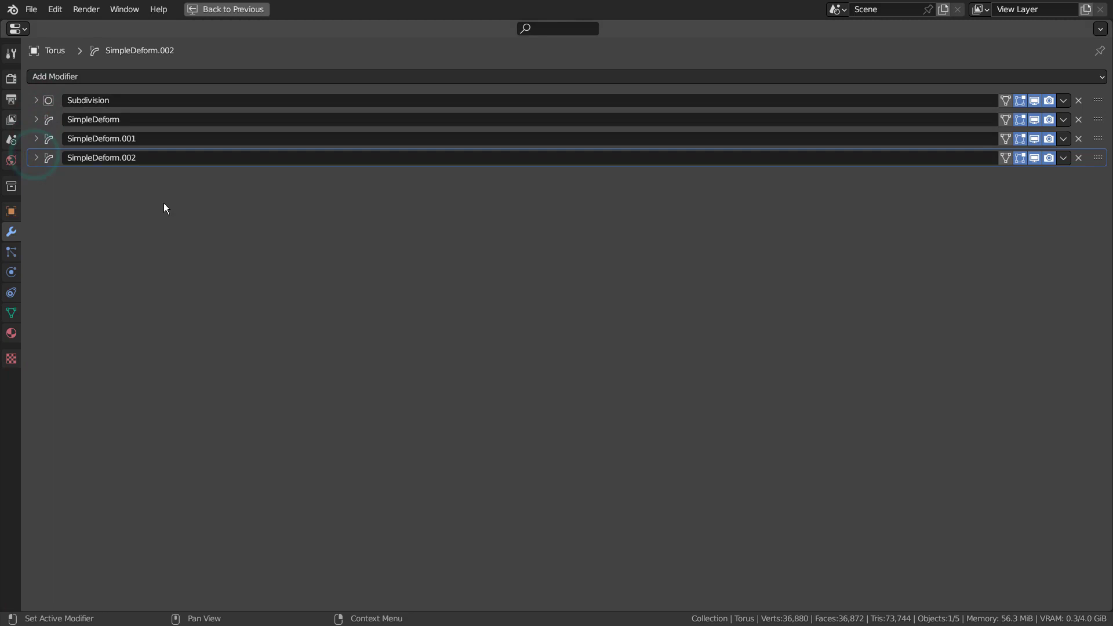
pyautogui.click(132, 107)
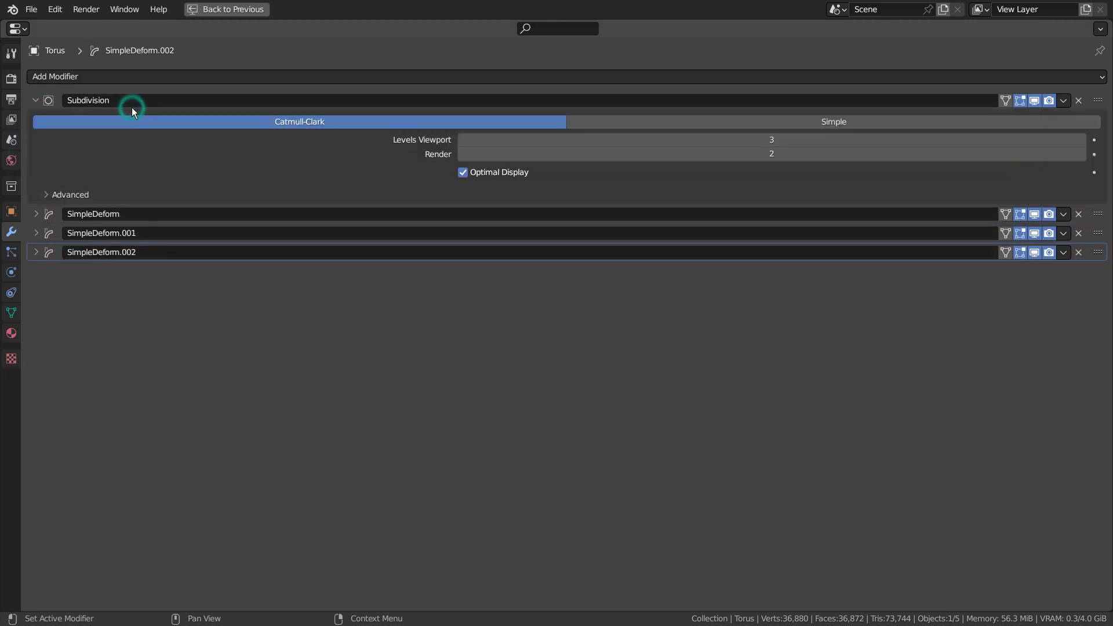
pyautogui.click(125, 100)
pyautogui.click(36, 100)
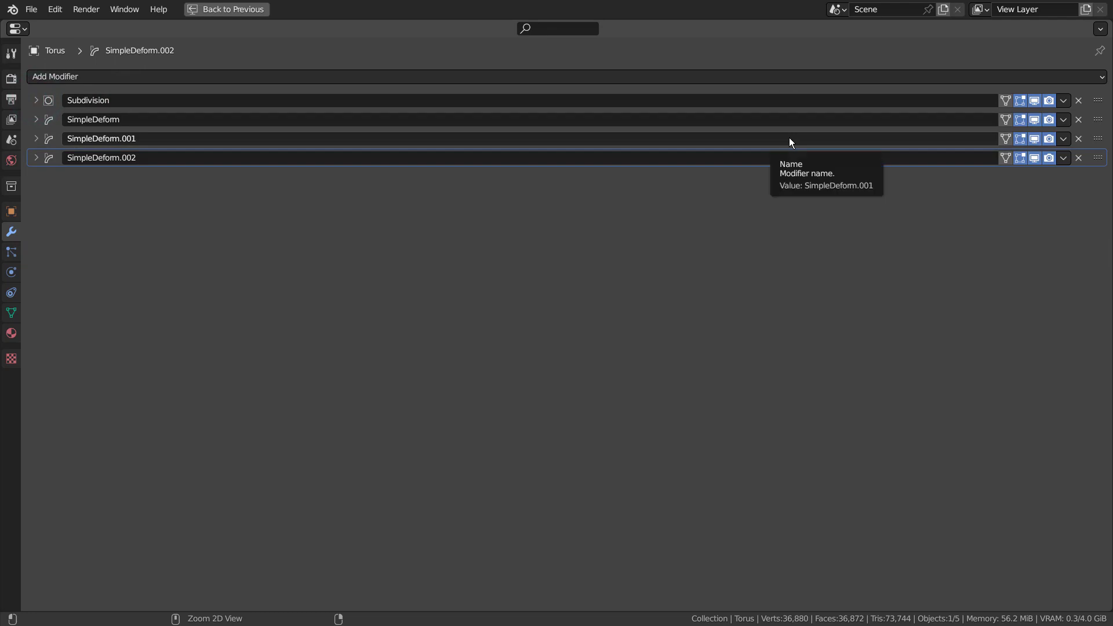
pyautogui.hotkey('ctrl', 'space')
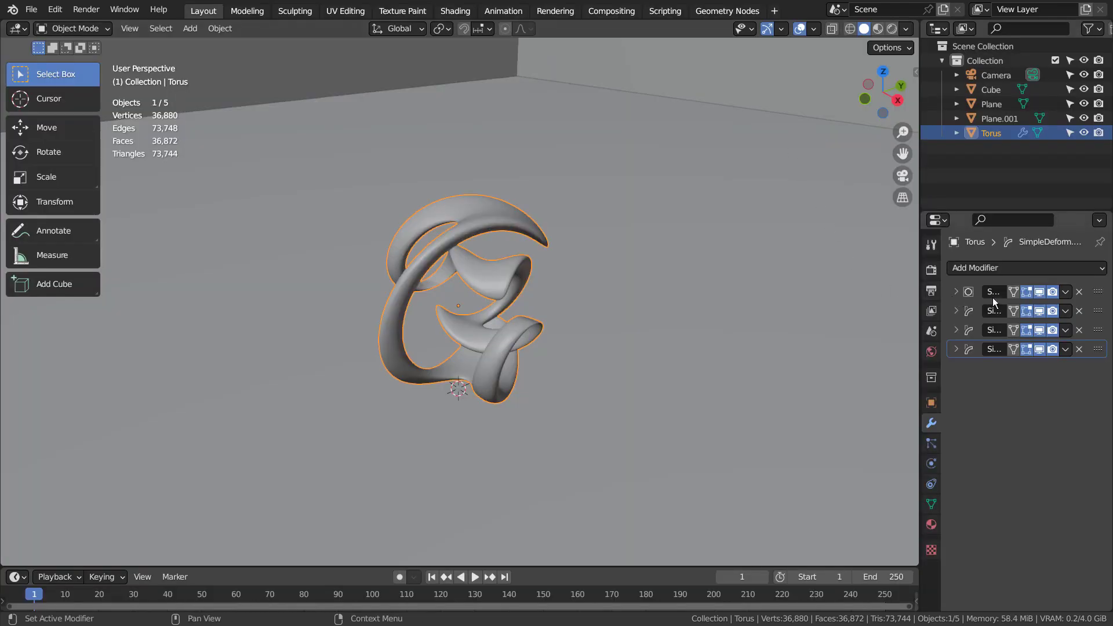
# Disable all four modifiers in the viewport and show the plain 592-vertex torus in wireframe
pyautogui.moveTo(1040, 346); pyautogui.dragTo(1041, 290)
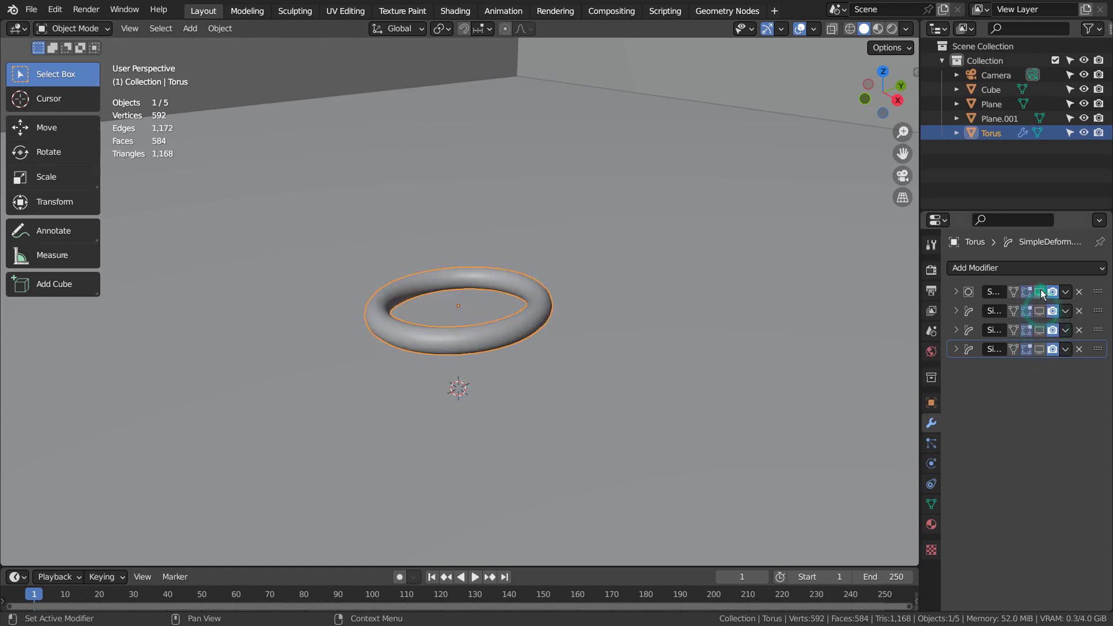
pyautogui.scroll(5, 611, 318)
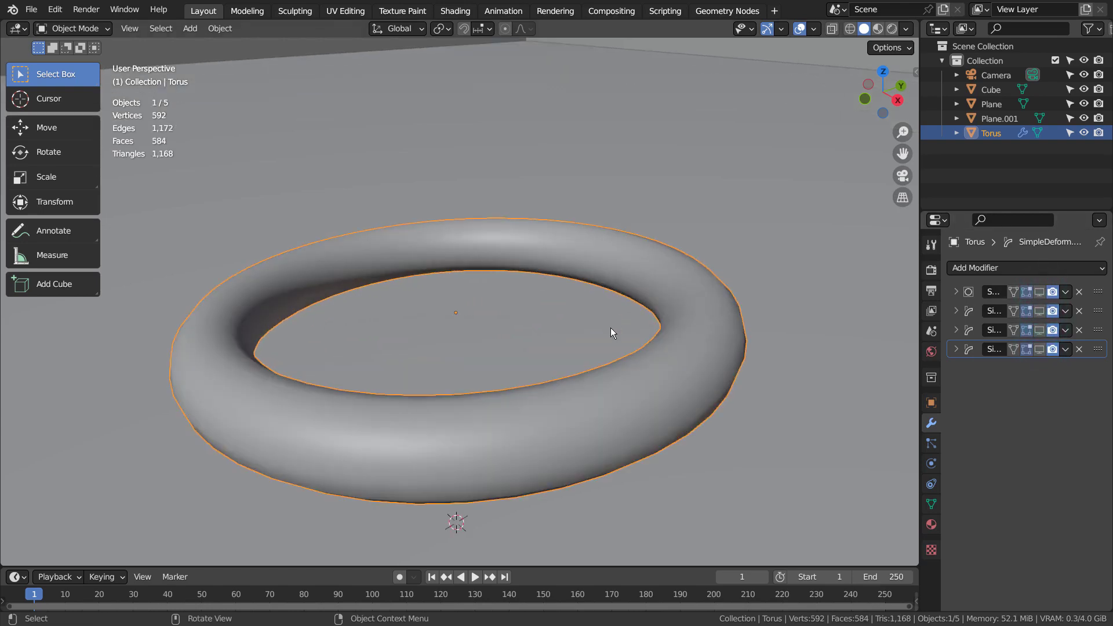
pyautogui.moveTo(610, 328); pyautogui.dragTo(801, 316, button='middle')
pyautogui.hotkey('shift', 'z')
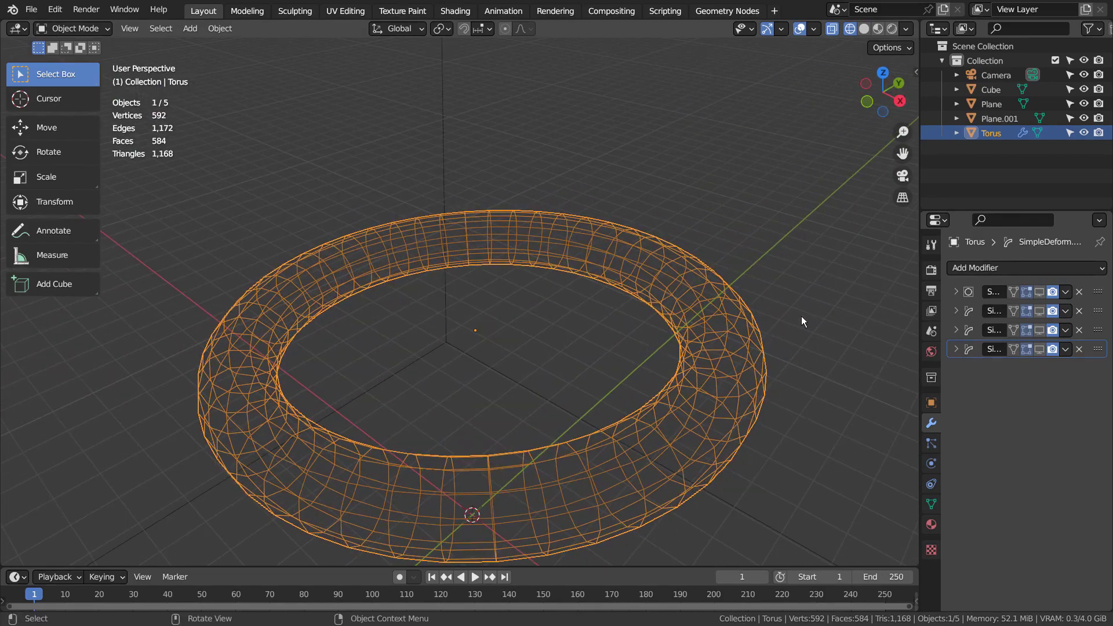
# Expand and re-enable the Subdivision modifier and the first 180° X twist in the viewport
pyautogui.click(956, 291)
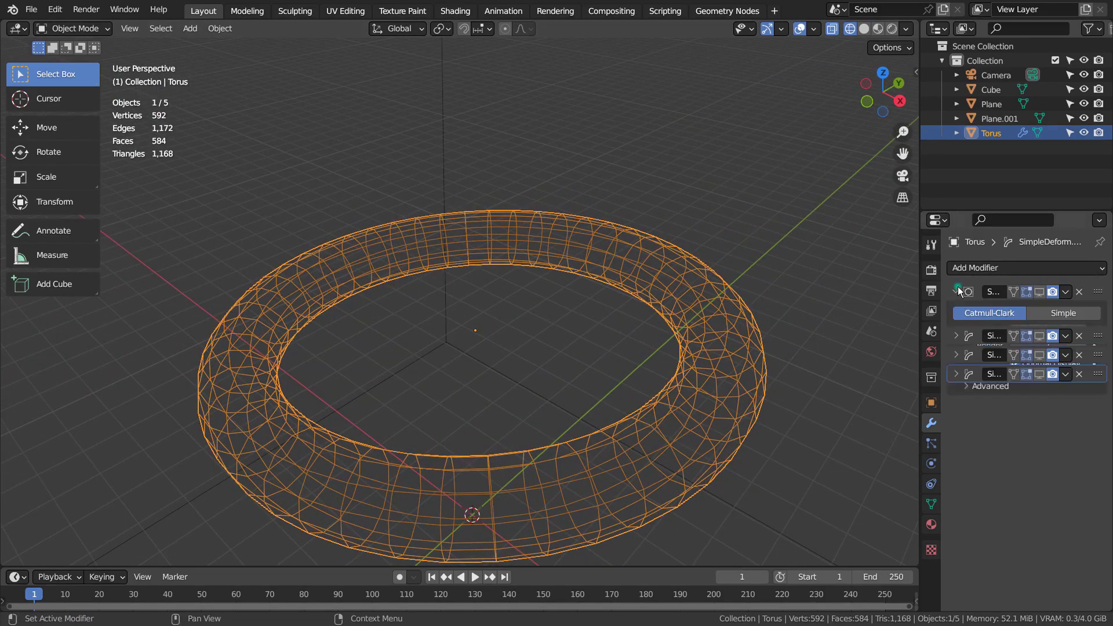
pyautogui.click(1040, 291)
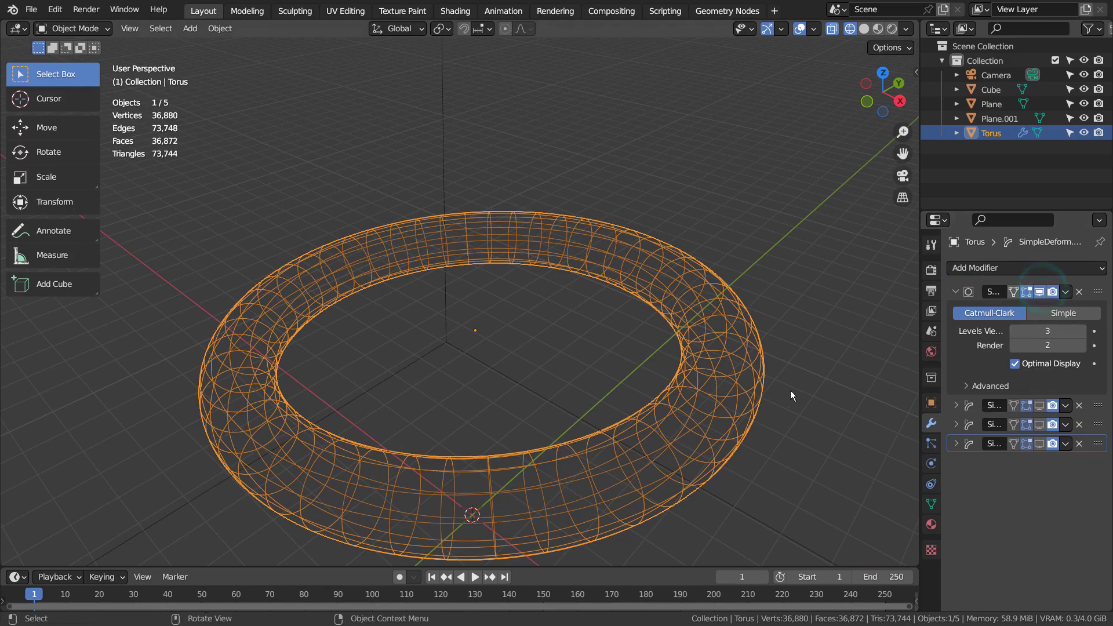
pyautogui.moveTo(790, 391); pyautogui.dragTo(885, 387, button='middle')
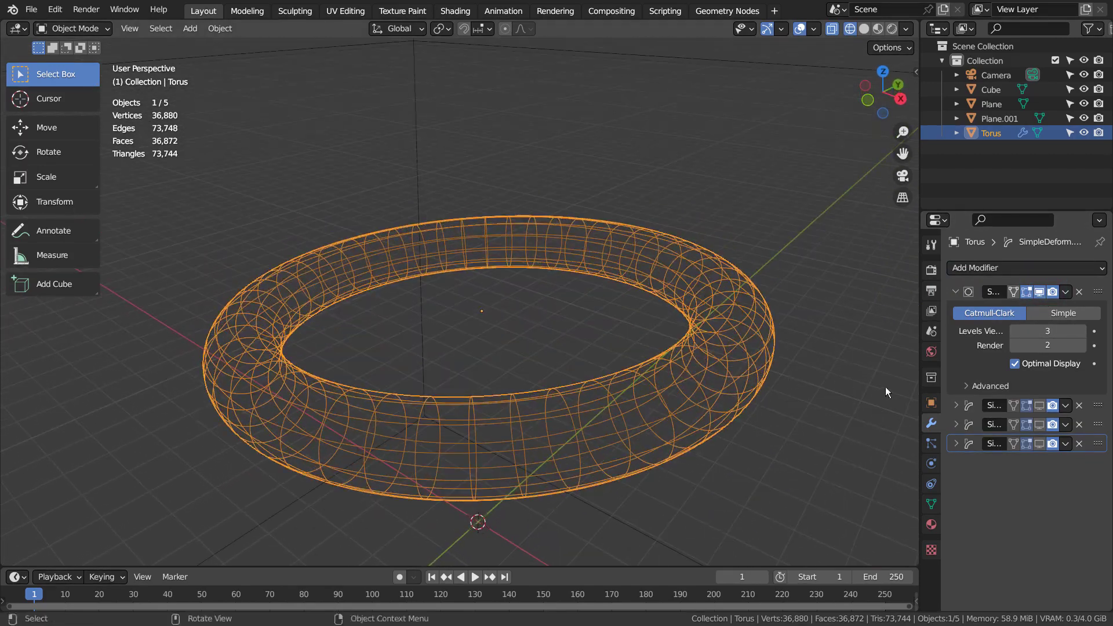
pyautogui.click(968, 407)
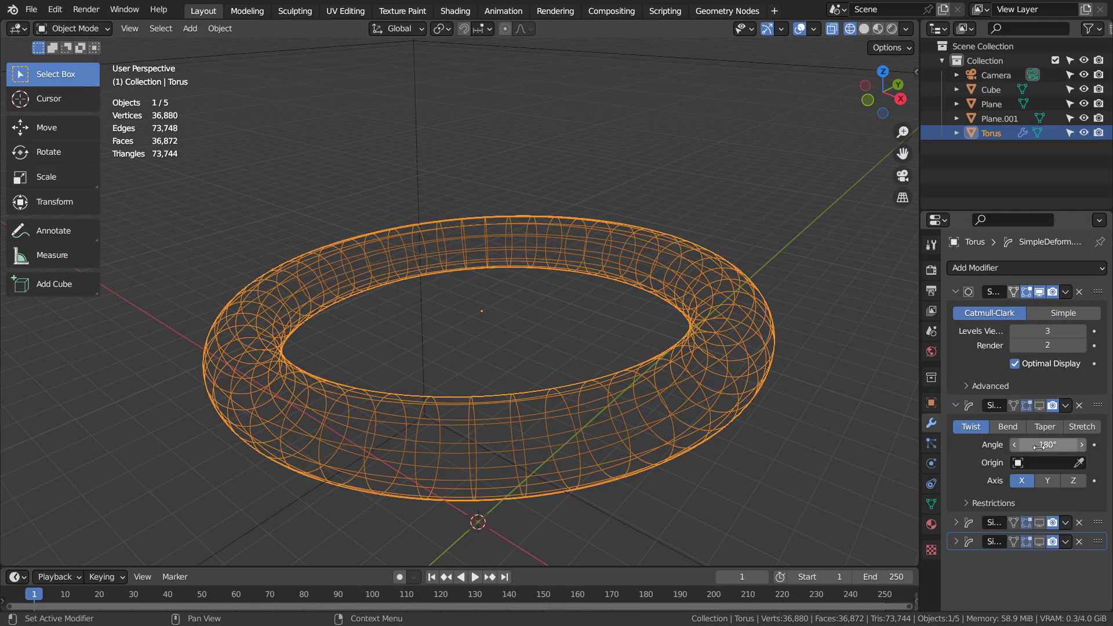
pyautogui.click(1044, 407)
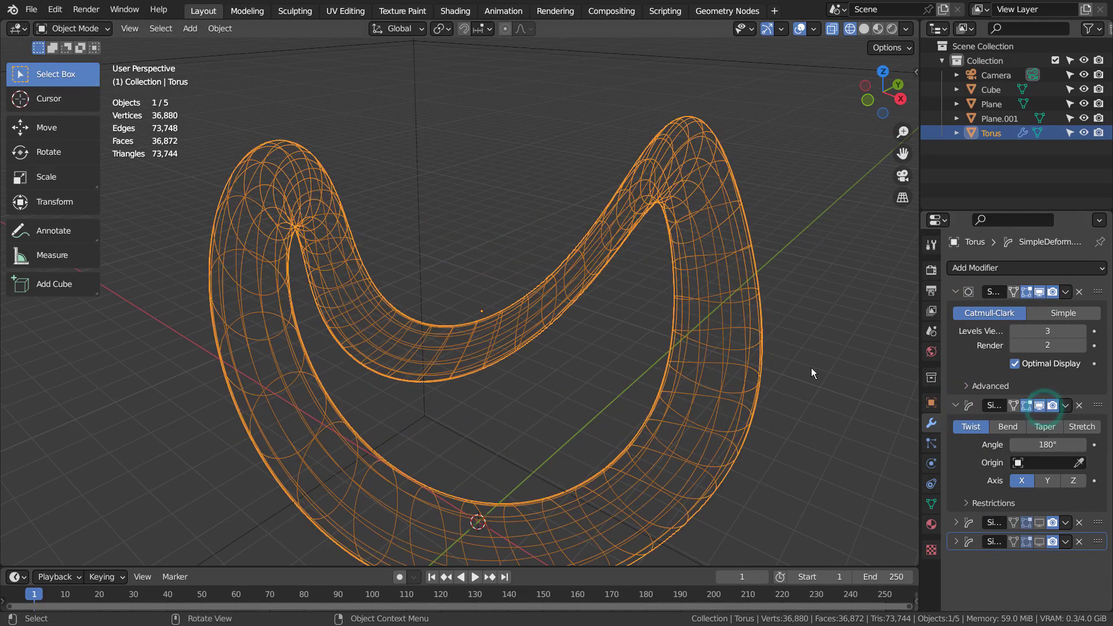
pyautogui.moveTo(811, 368); pyautogui.dragTo(749, 366, button='middle')
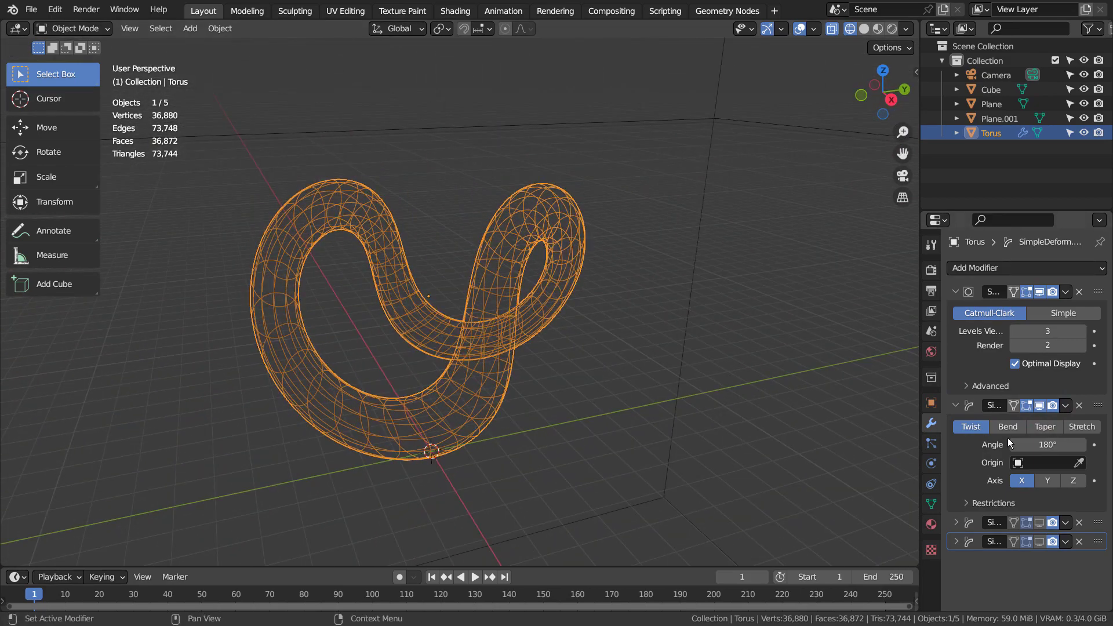
# Expand and re-enable the second 180° Z twist, then reveal the 280° X bend settings
pyautogui.click(956, 522)
pyautogui.scroll(-2, 988, 519)
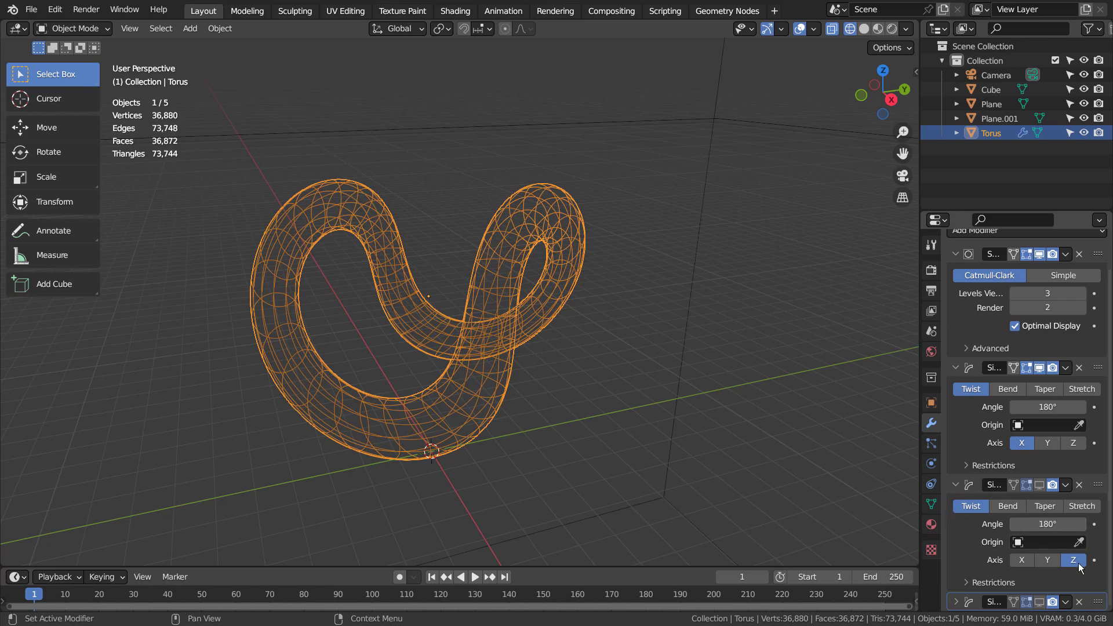
pyautogui.click(1039, 484)
pyautogui.moveTo(719, 394); pyautogui.dragTo(550, 376, button='middle')
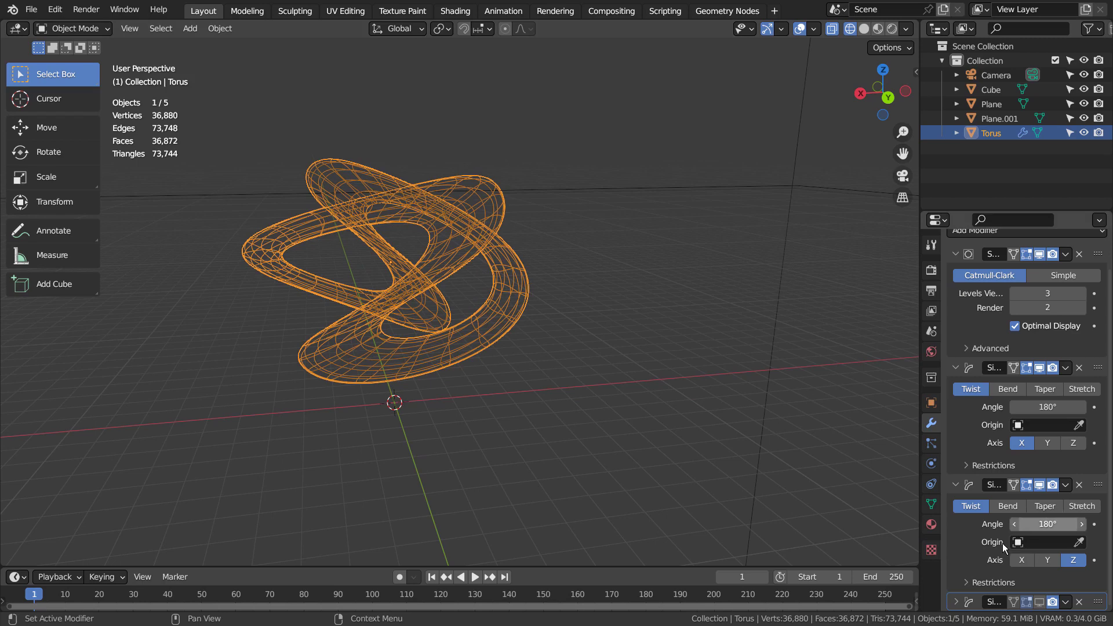
pyautogui.click(954, 600)
pyautogui.scroll(-4, 967, 549)
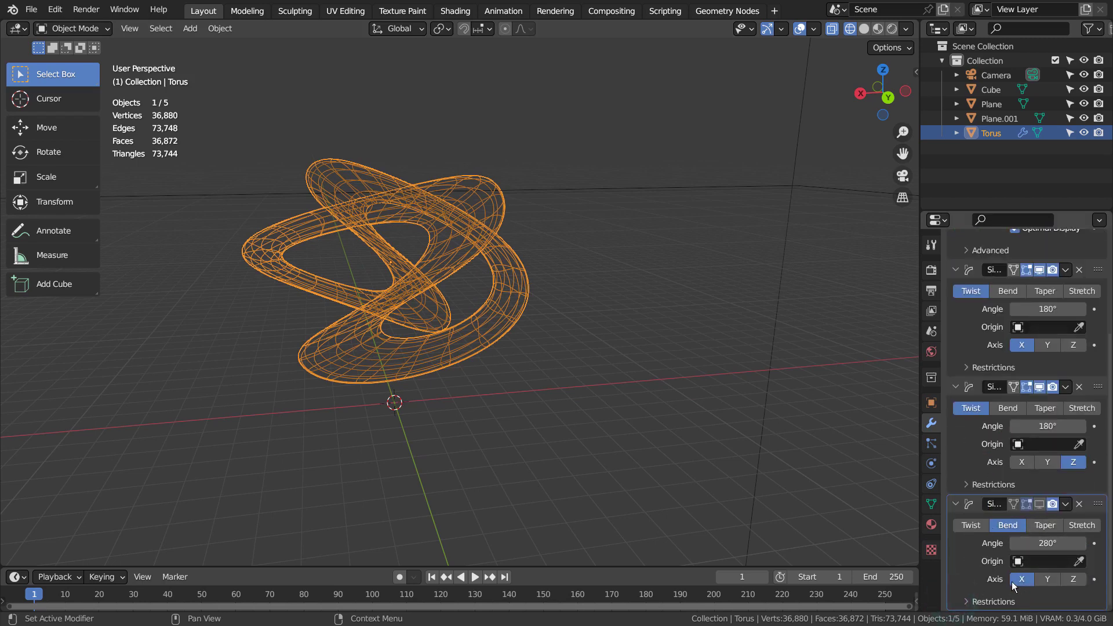
# Enable the 280° bend in the viewport and inspect the knotted torus from the camera and other angles
pyautogui.click(1040, 505)
pyautogui.moveTo(687, 349); pyautogui.dragTo(506, 376, button='middle')
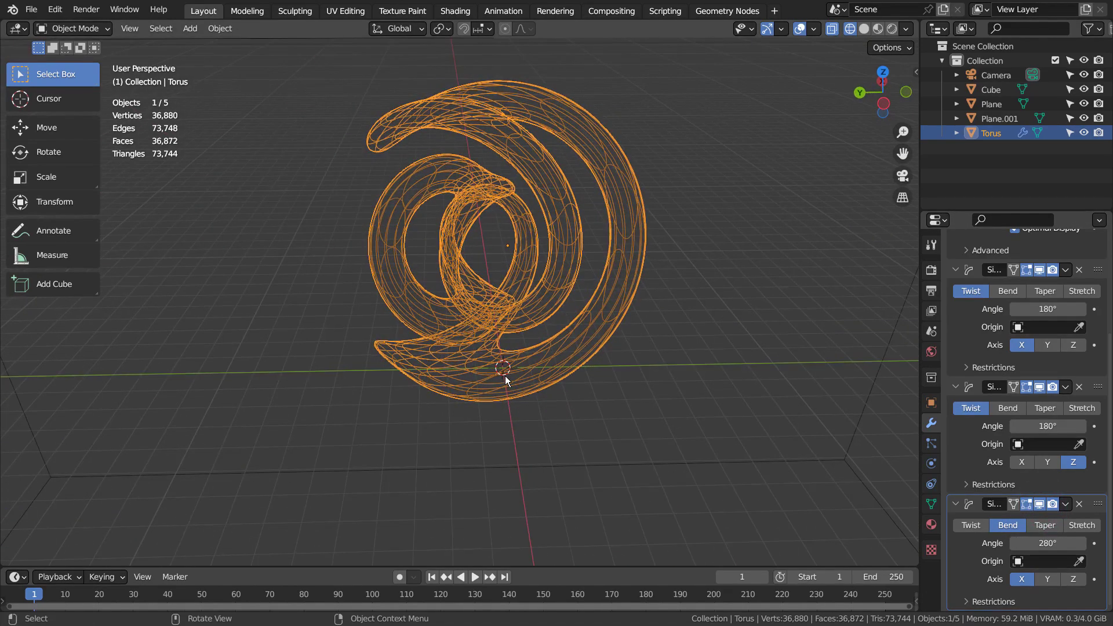
pyautogui.press('KP_0')
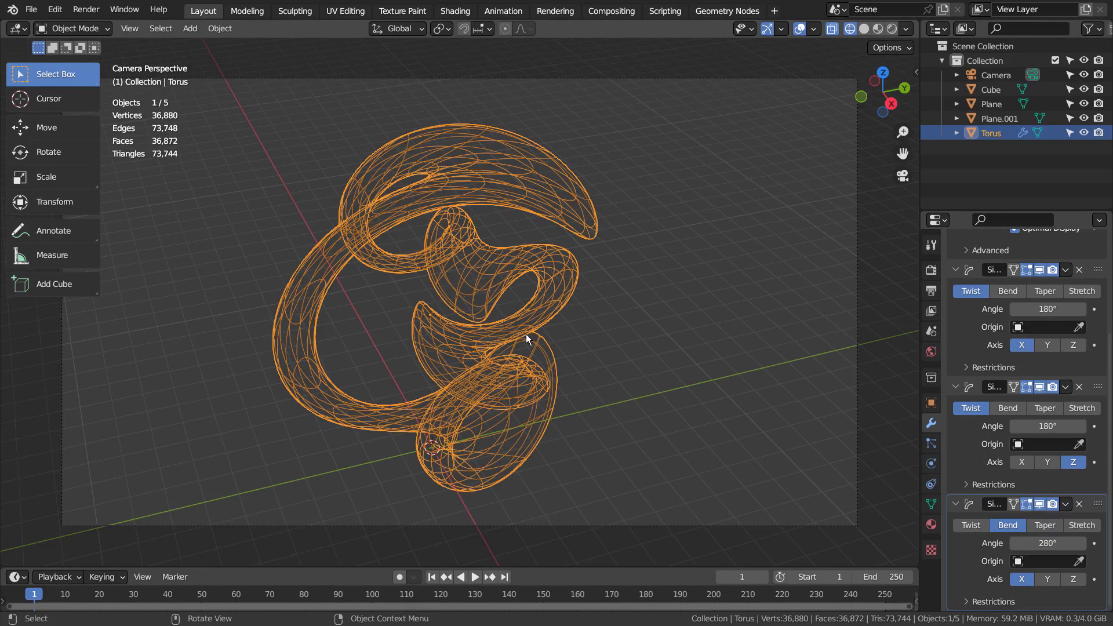
pyautogui.moveTo(526, 334); pyautogui.dragTo(524, 358, button='middle')
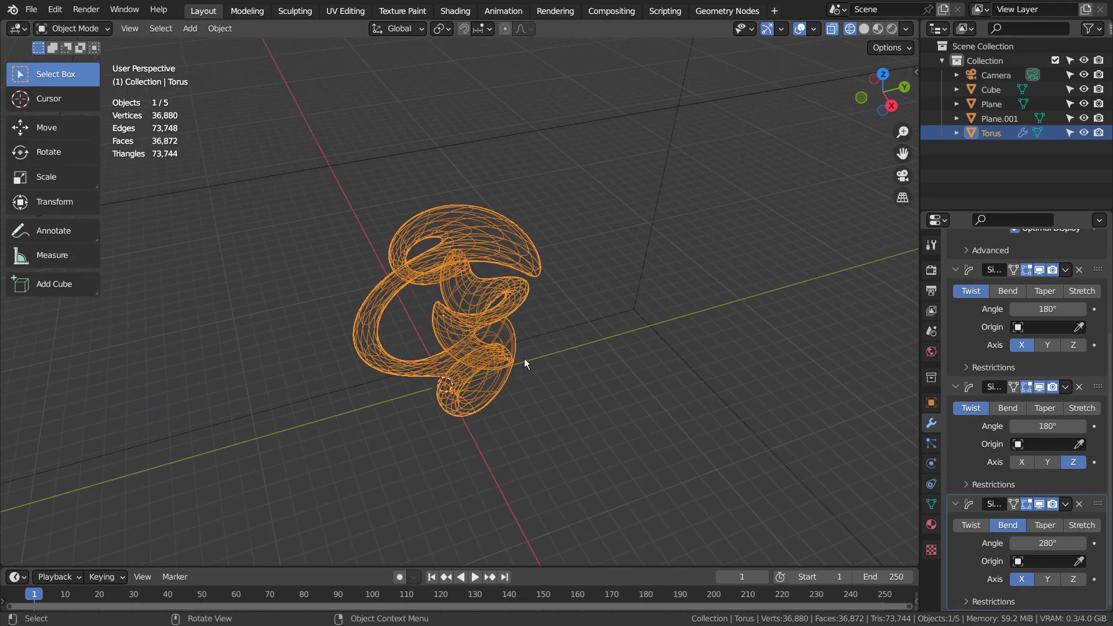
# Select the Cube, then inspect the floor plane's material full screen in the Material tab
pyautogui.click(659, 177)
pyautogui.click(932, 524)
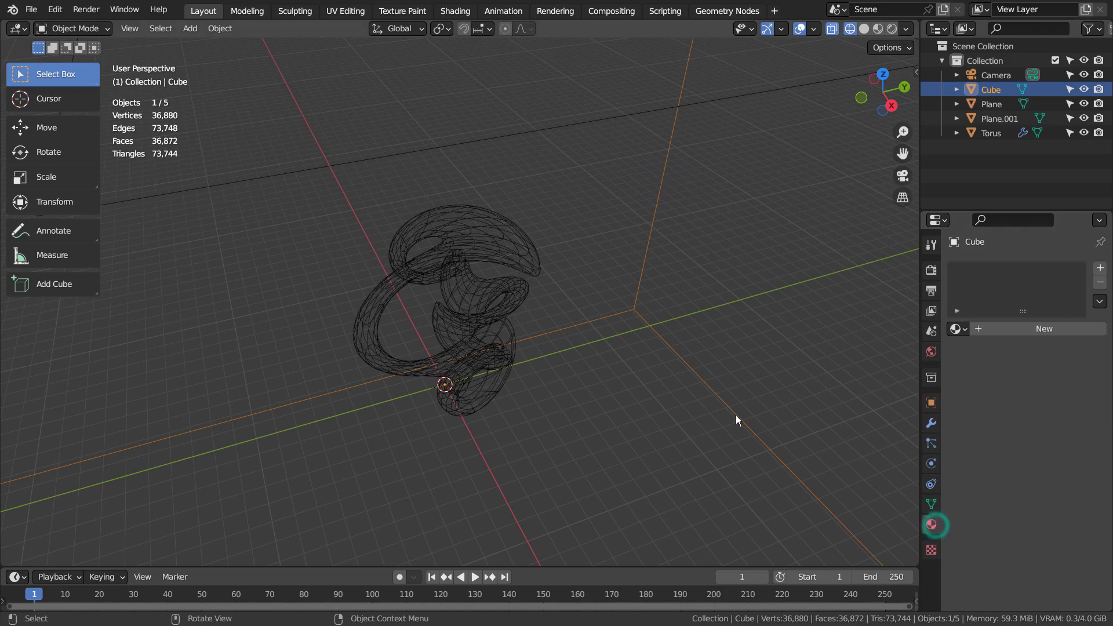
pyautogui.scroll(-8, 738, 416)
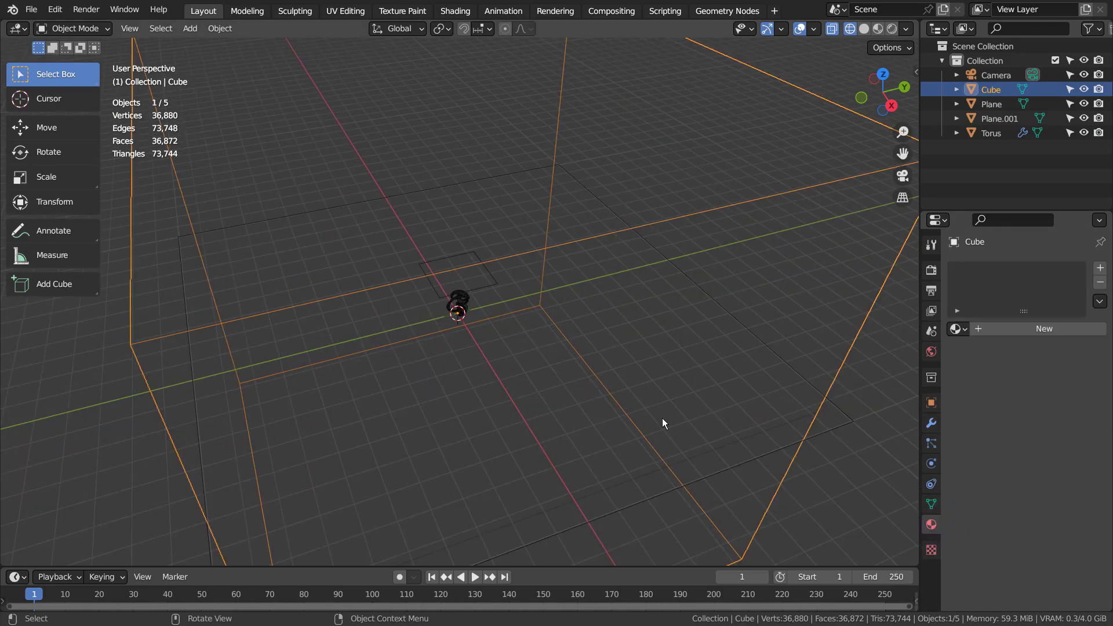
pyautogui.click(767, 349)
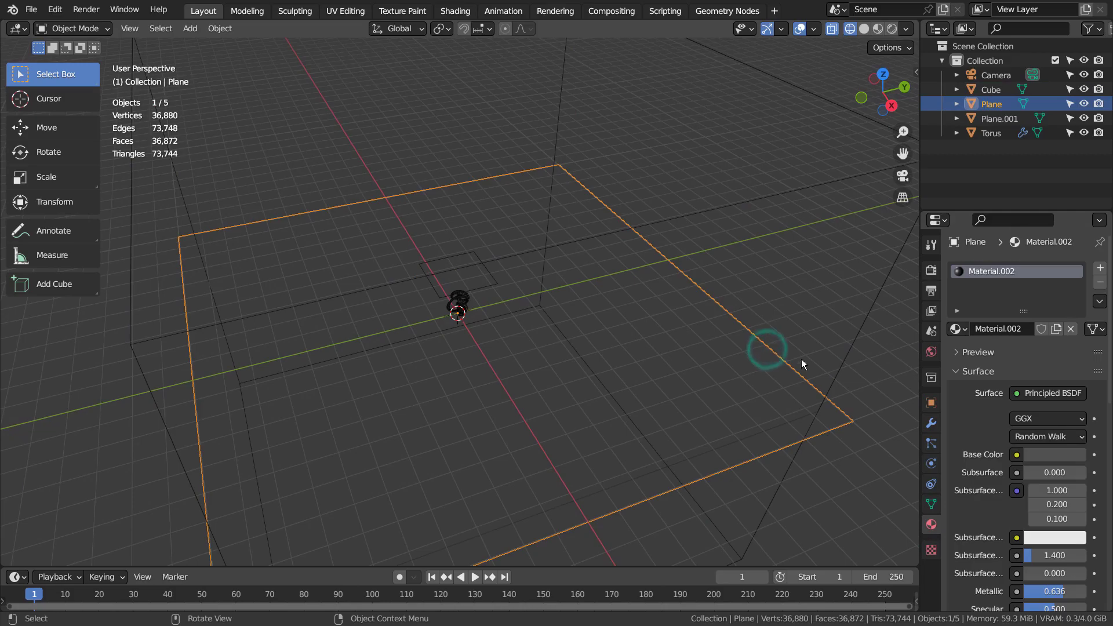
pyautogui.hotkey('ctrl', 'space')
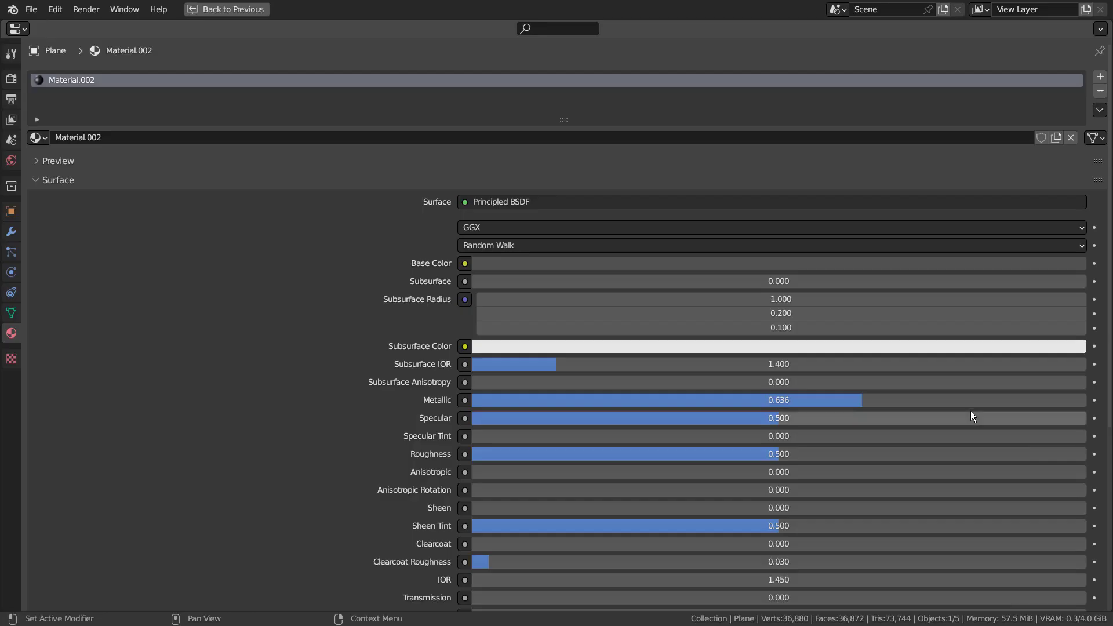
pyautogui.scroll(-5, 970, 411)
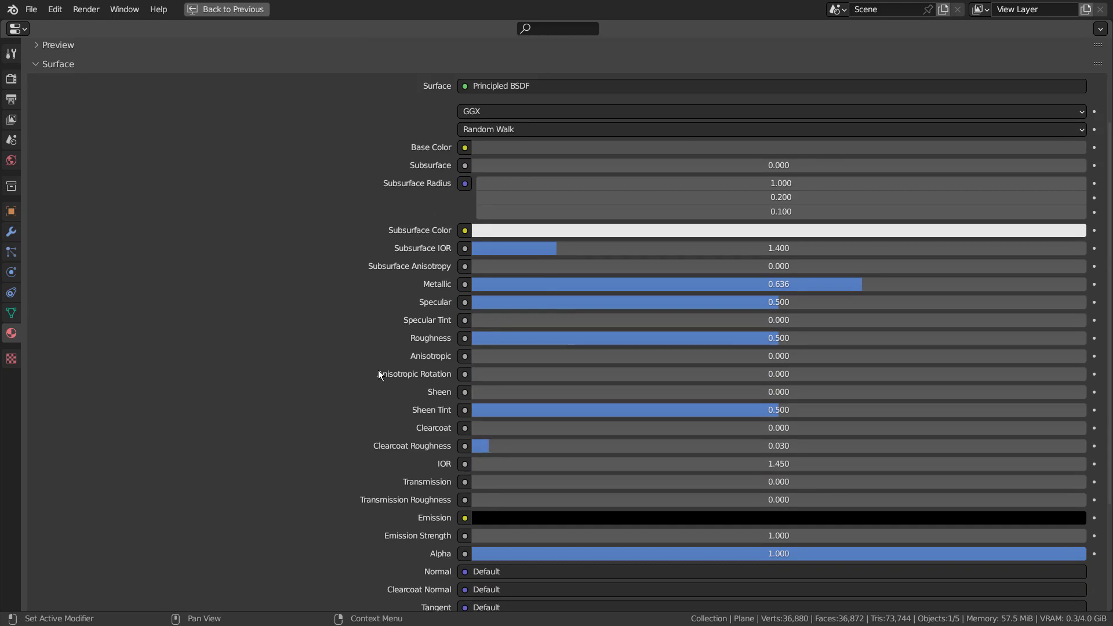
pyautogui.hotkey('ctrl', 'space')
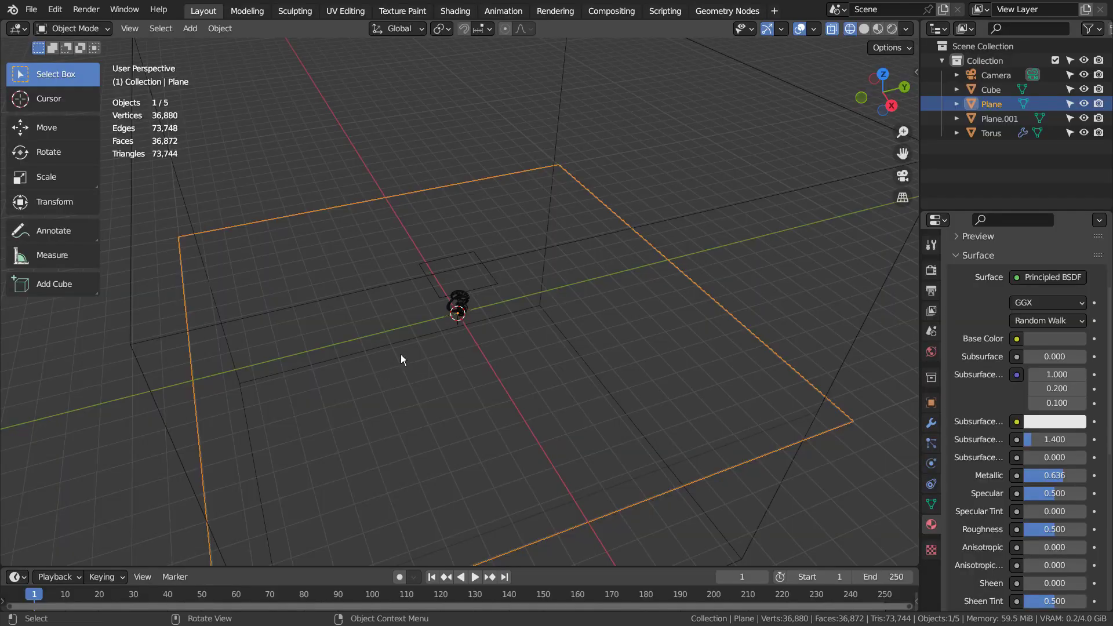
# Inspect Plane.001's 55-strength emission material full screen
pyautogui.click(484, 269)
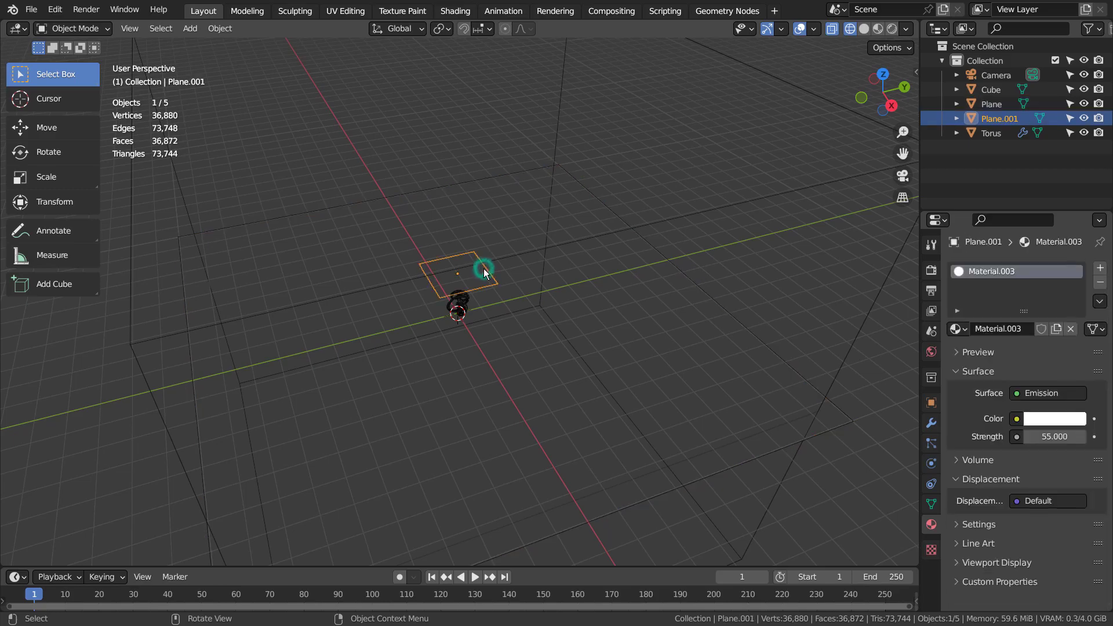
pyautogui.hotkey('ctrl', 'space')
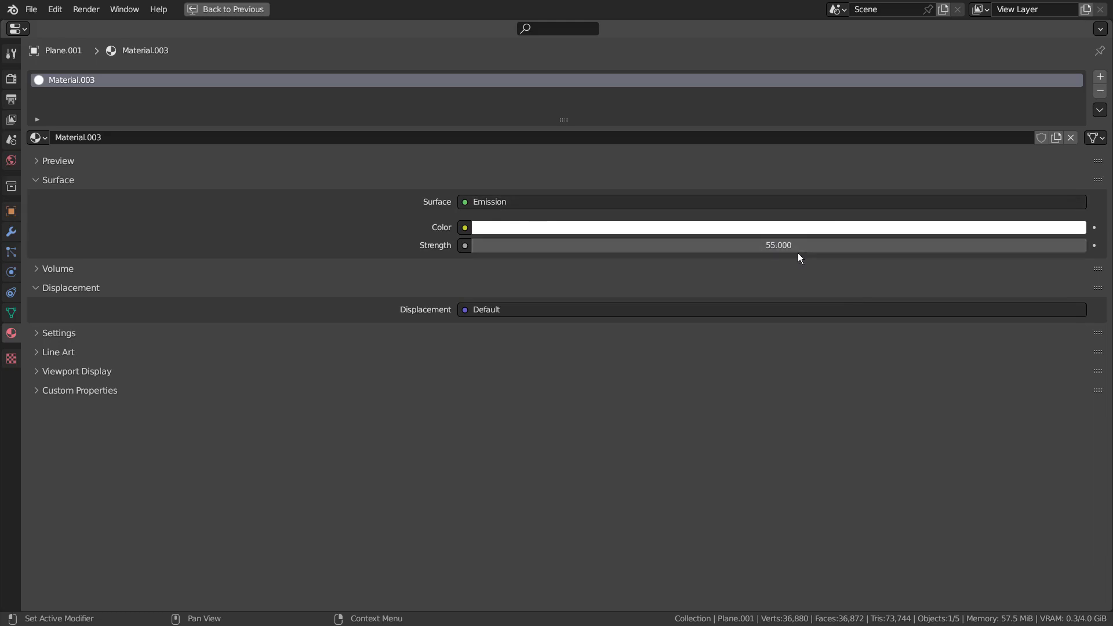
pyautogui.hotkey('ctrl', 'space')
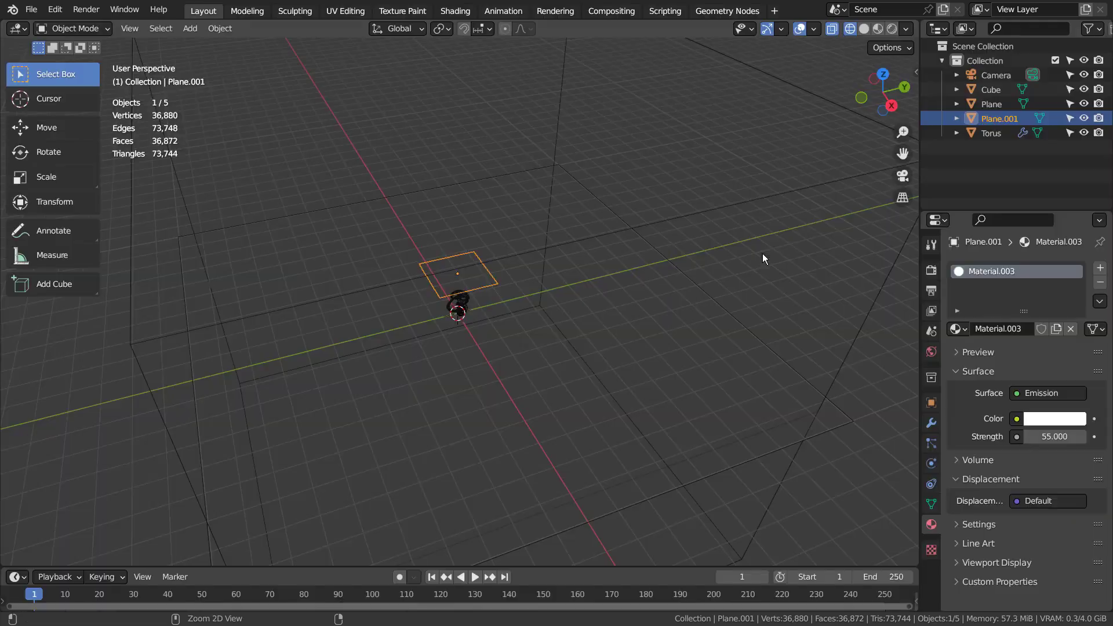
pyautogui.click(466, 307)
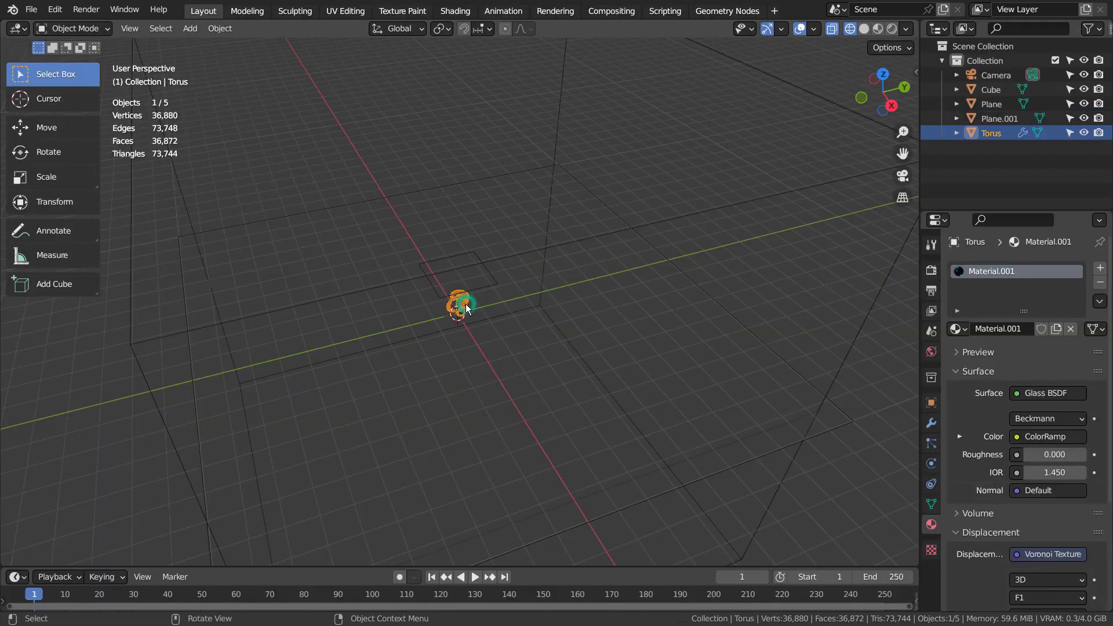
pyautogui.scroll(5, 481, 333)
pyautogui.moveTo(497, 360); pyautogui.dragTo(549, 342, button='middle')
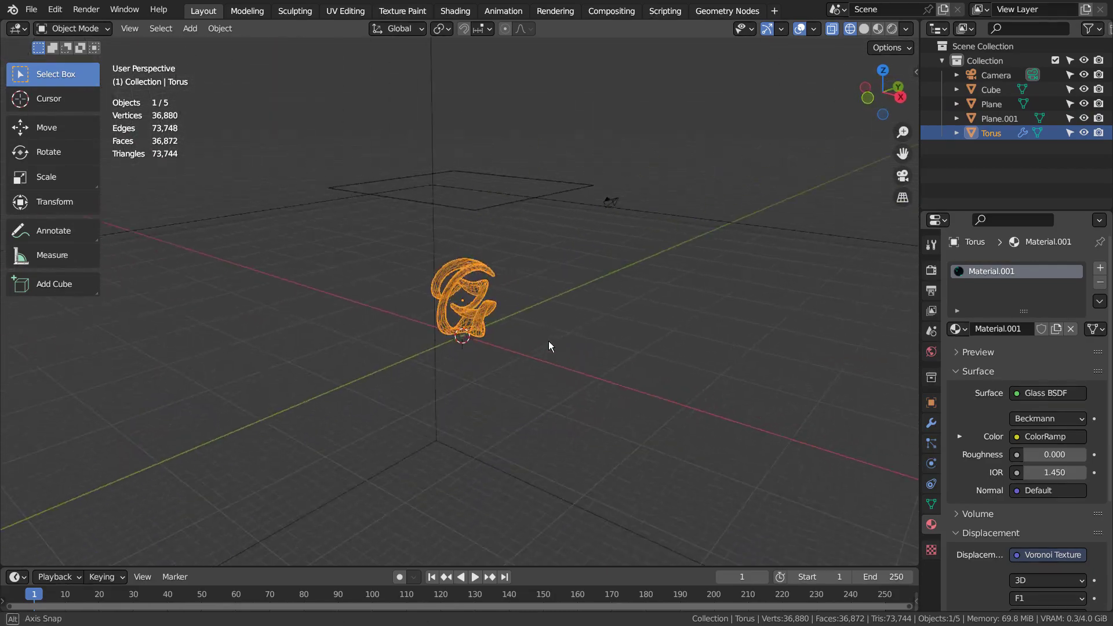
pyautogui.hotkey('ctrl', 'space')
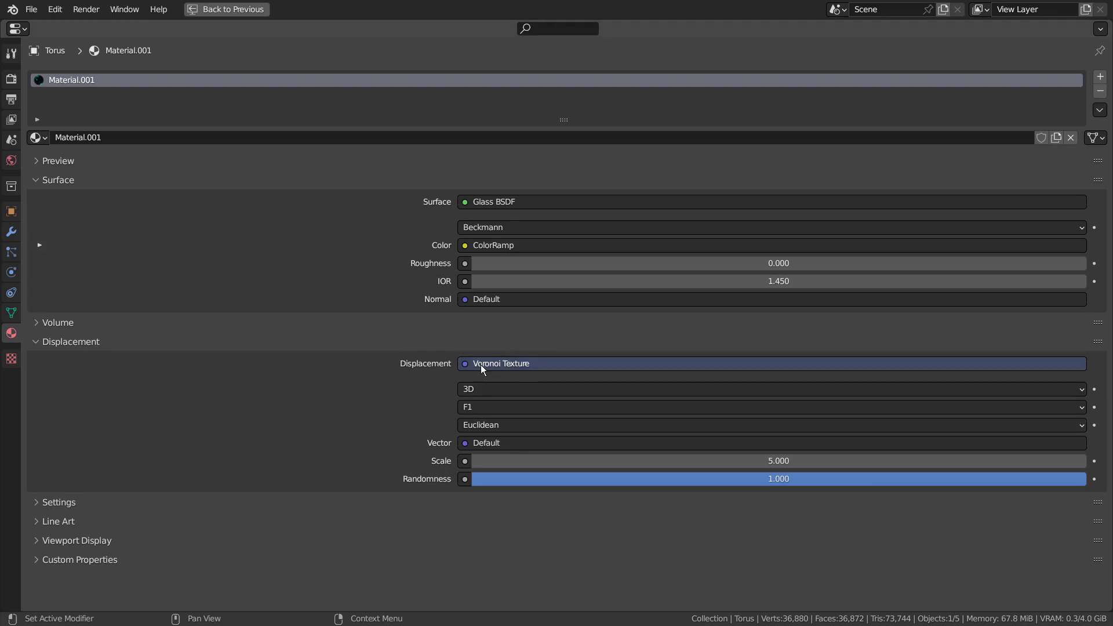
# Switch to the Shading workspace with the torus node editor maximized
pyautogui.hotkey('ctrl', 'space')
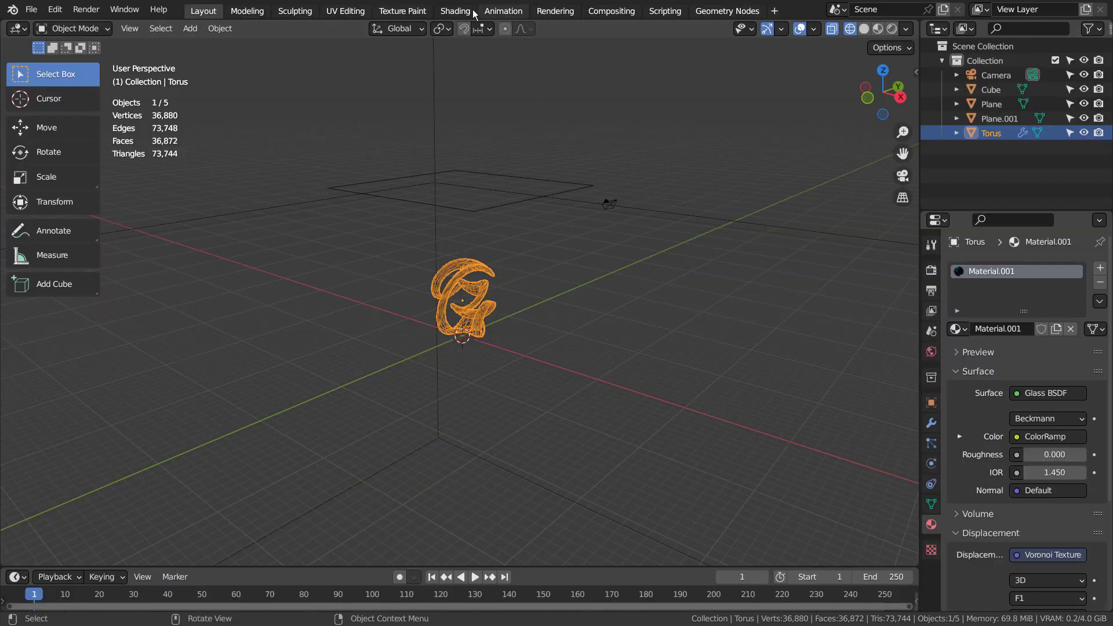
pyautogui.click(457, 11)
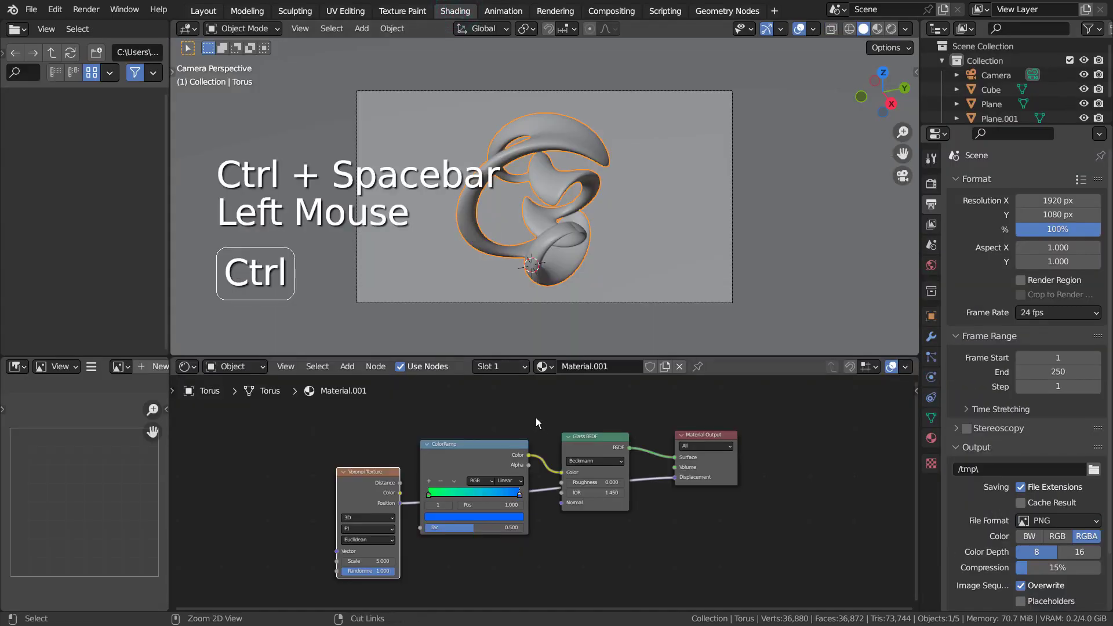
pyautogui.hotkey('ctrl', 'space')
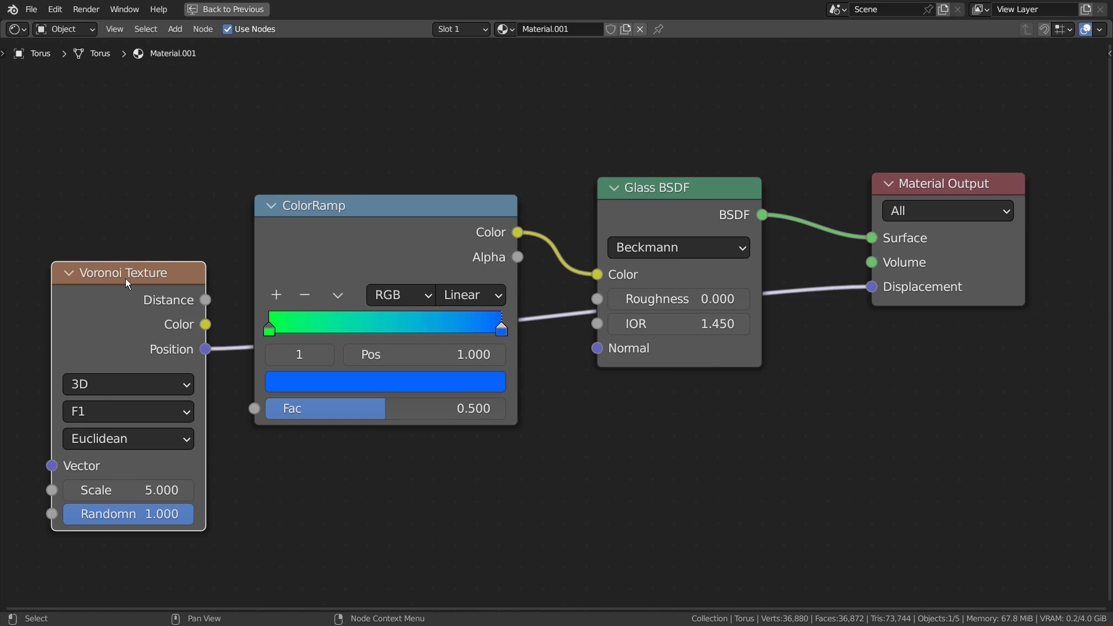
# Move the Voronoi Texture node below the Glass BSDF, then restore the Shading layout
pyautogui.moveTo(125, 278); pyautogui.dragTo(400, 310)
pyautogui.moveTo(660, 381); pyautogui.dragTo(696, 393)
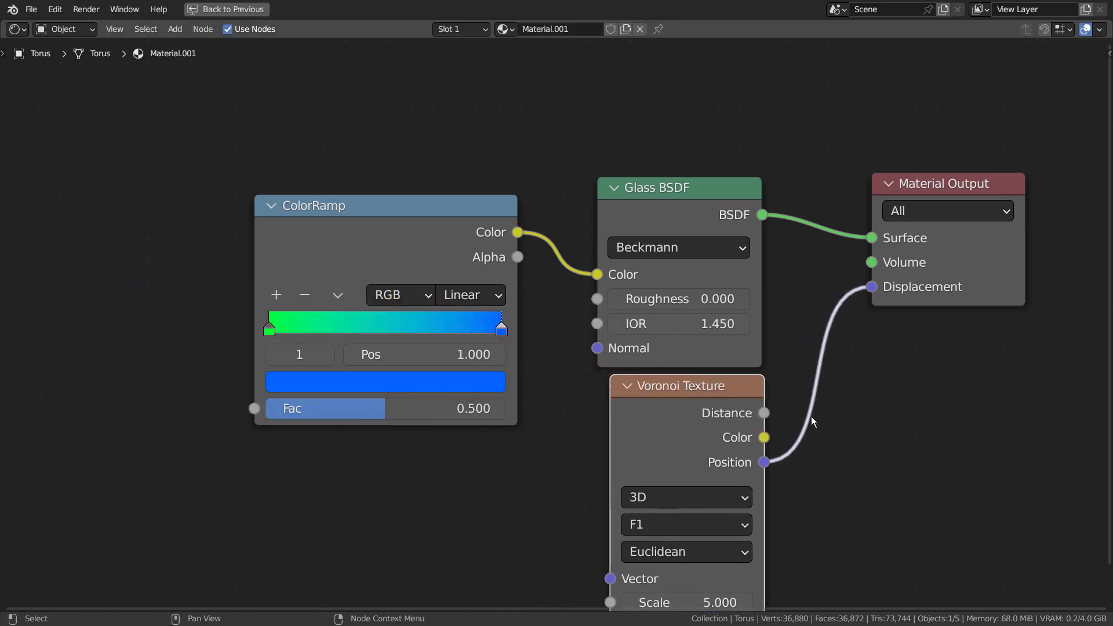
pyautogui.moveTo(901, 454); pyautogui.dragTo(838, 372, button='middle')
pyautogui.press('g')
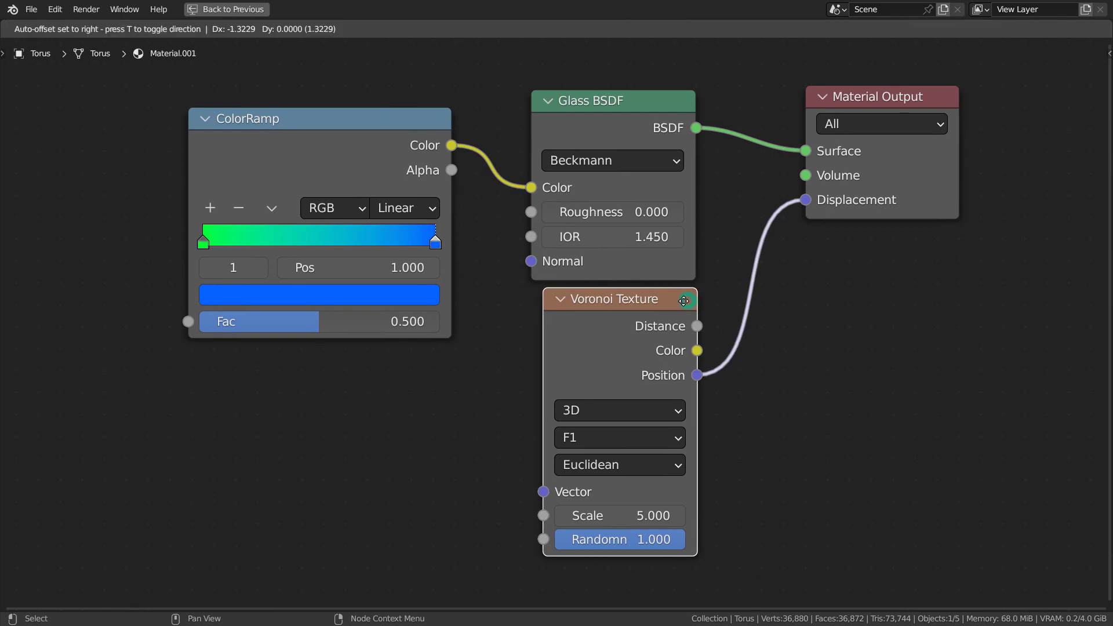
pyautogui.click(693, 297)
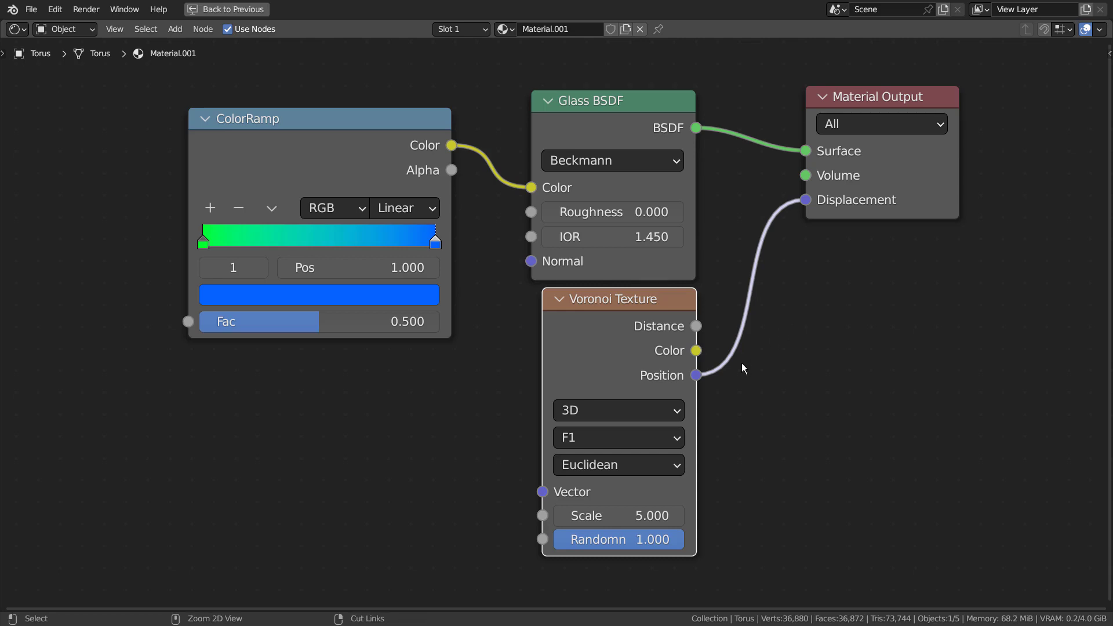
pyautogui.hotkey('ctrl', 'space')
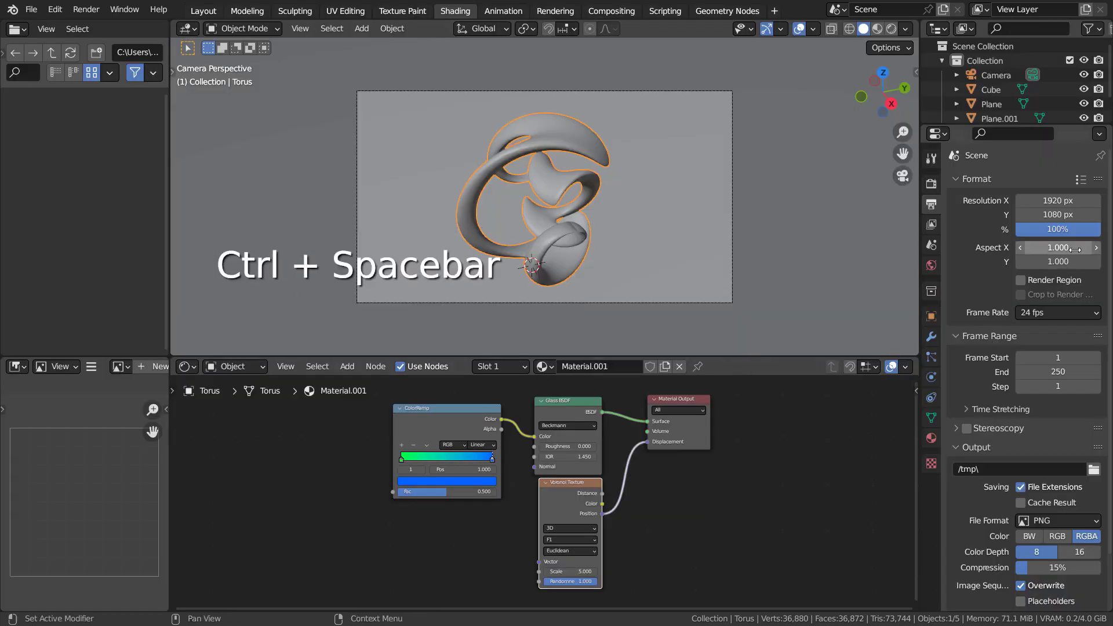
# Review the World sky texture, the 16-sample Cycles render settings and the Denoise compositing nodes
pyautogui.click(932, 265)
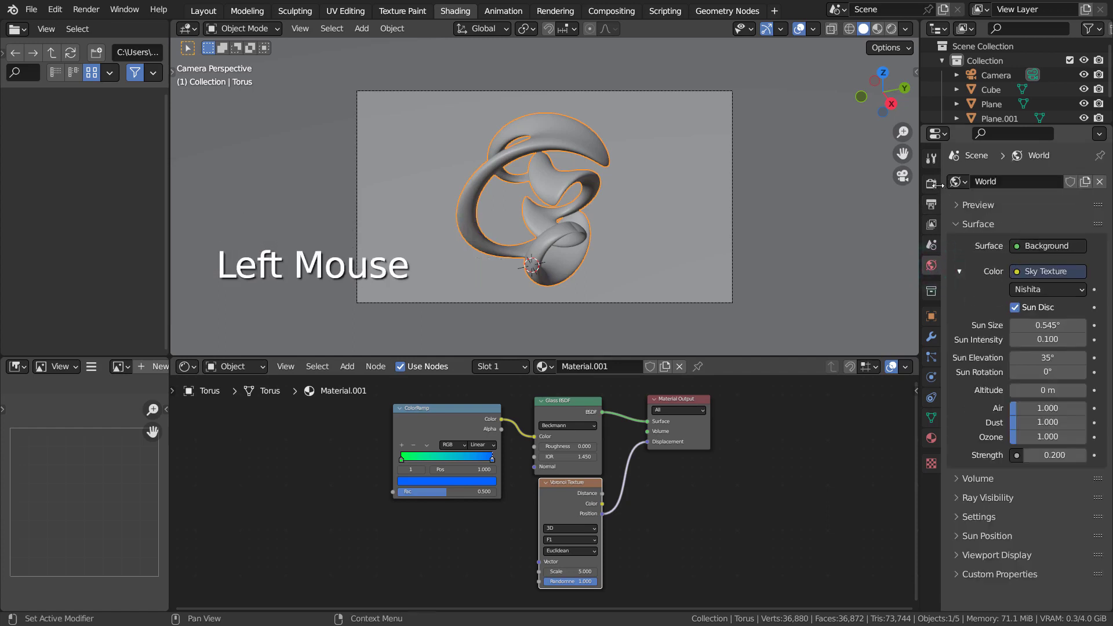
pyautogui.click(931, 185)
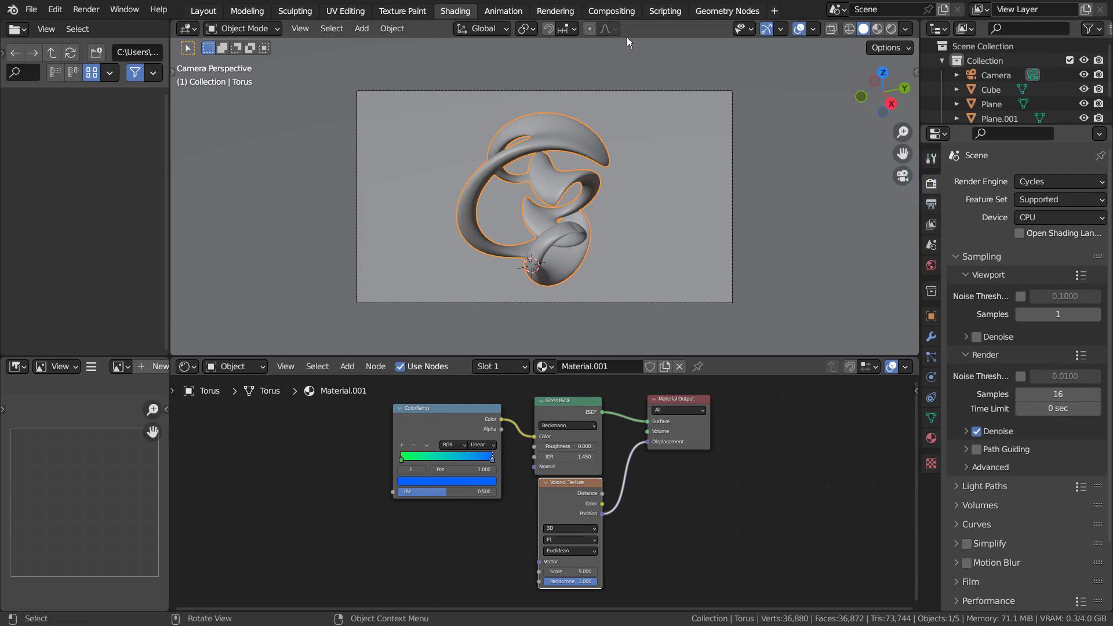
pyautogui.click(609, 14)
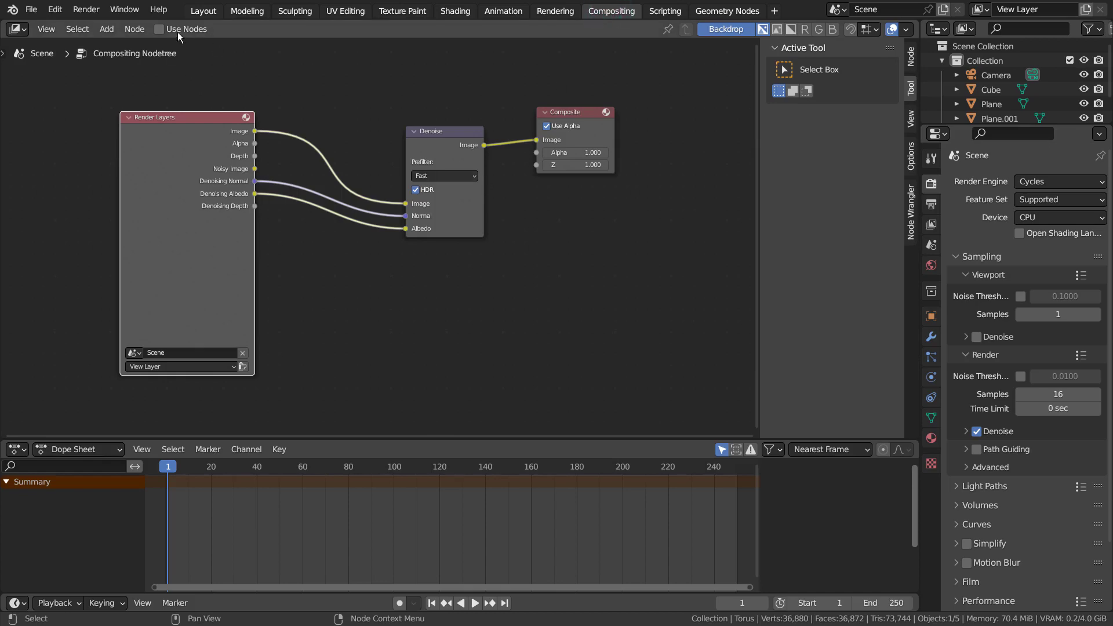
# Back in Layout, zoom in and view the wireframe torus knot through the scene camera
pyautogui.click(204, 11)
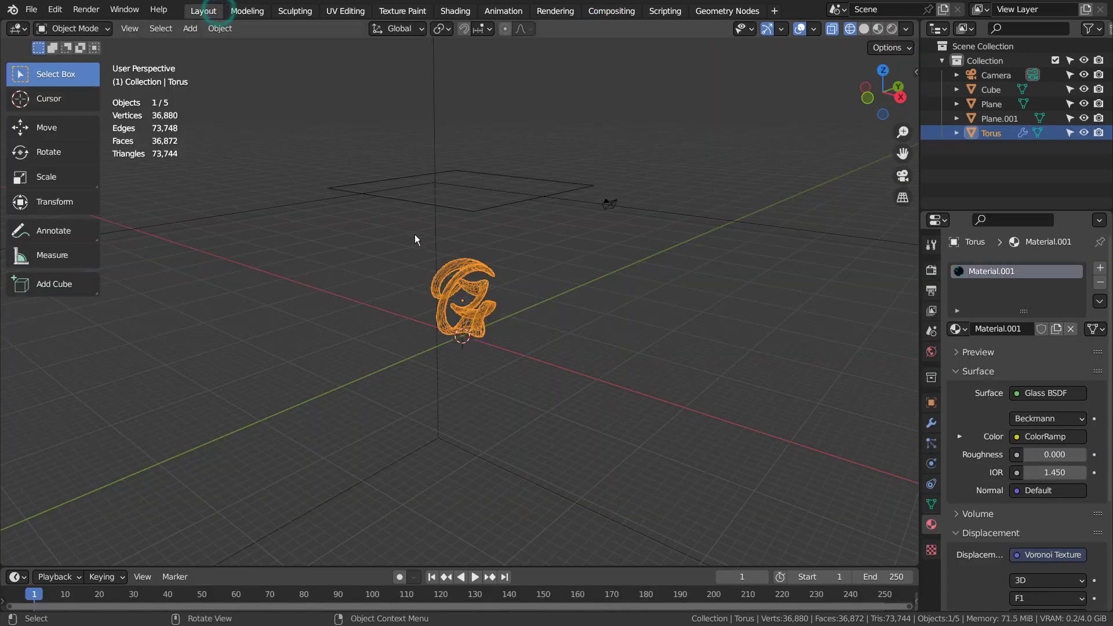
pyautogui.scroll(2, 507, 318)
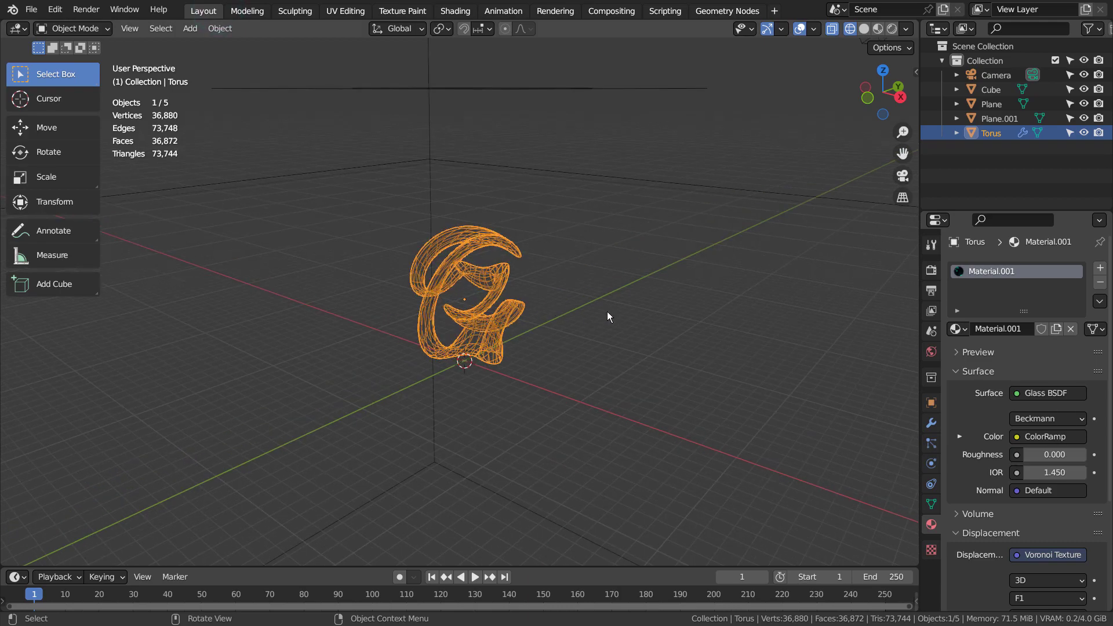
pyautogui.press('KP_0')
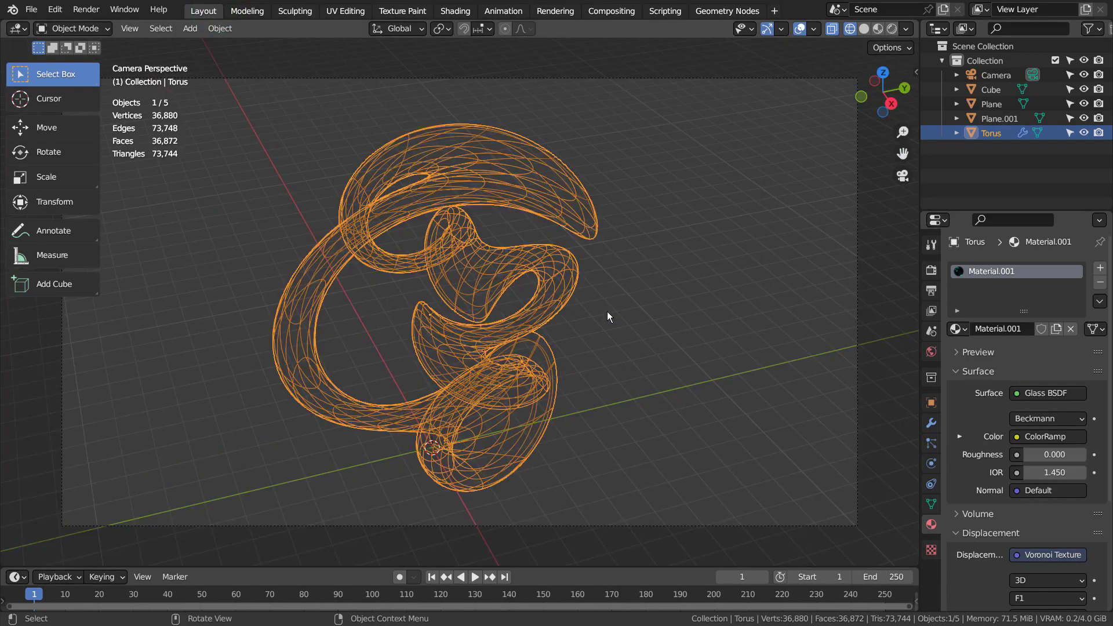